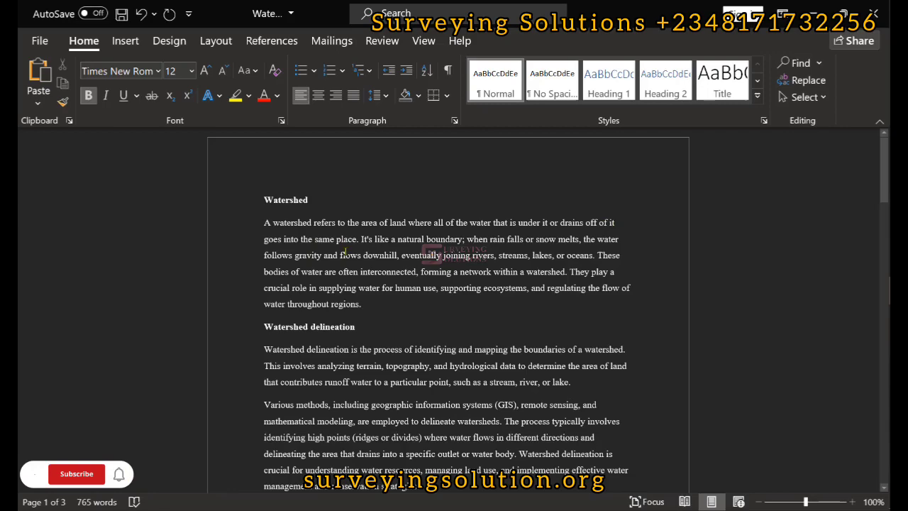
# Scroll the Word notes down to the 'Steps using ArcGIS' list
pyautogui.scroll(-3, 346, 254)
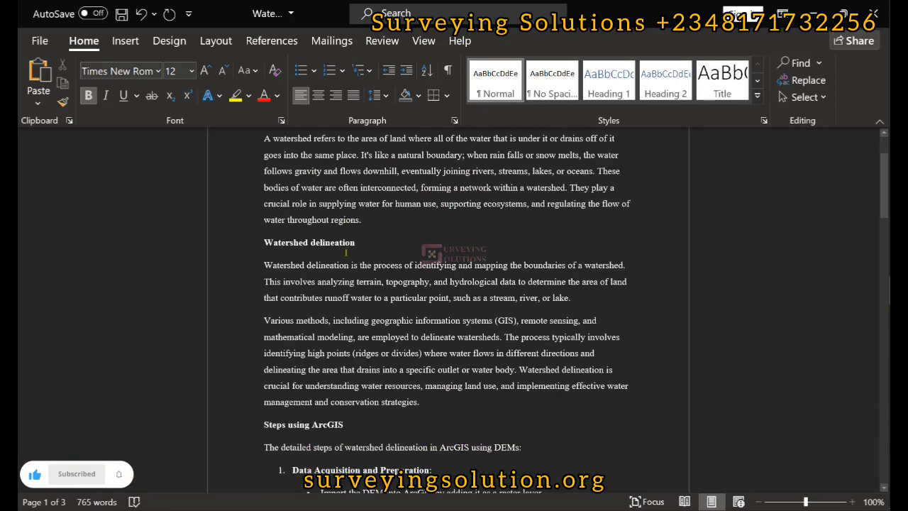
pyautogui.scroll(-1, 346, 253)
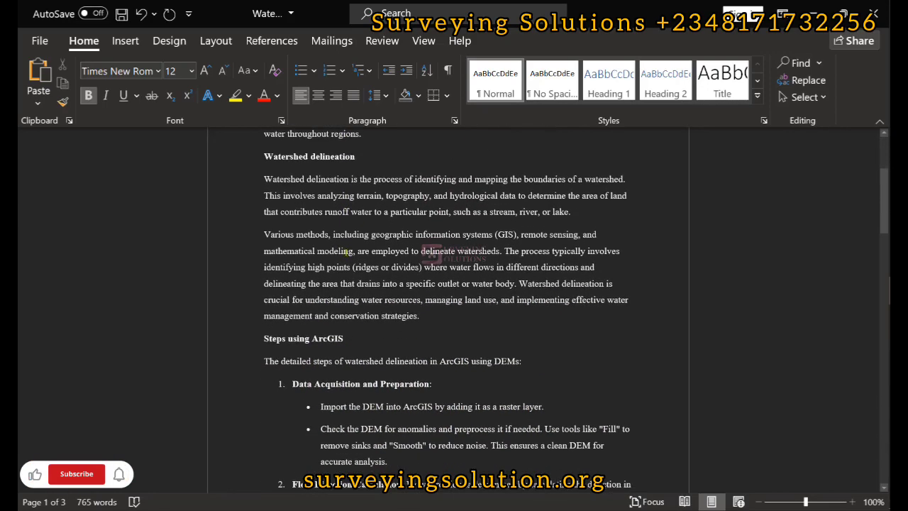
pyautogui.scroll(-2, 346, 251)
pyautogui.scroll(-3, 346, 253)
pyautogui.scroll(1, 346, 248)
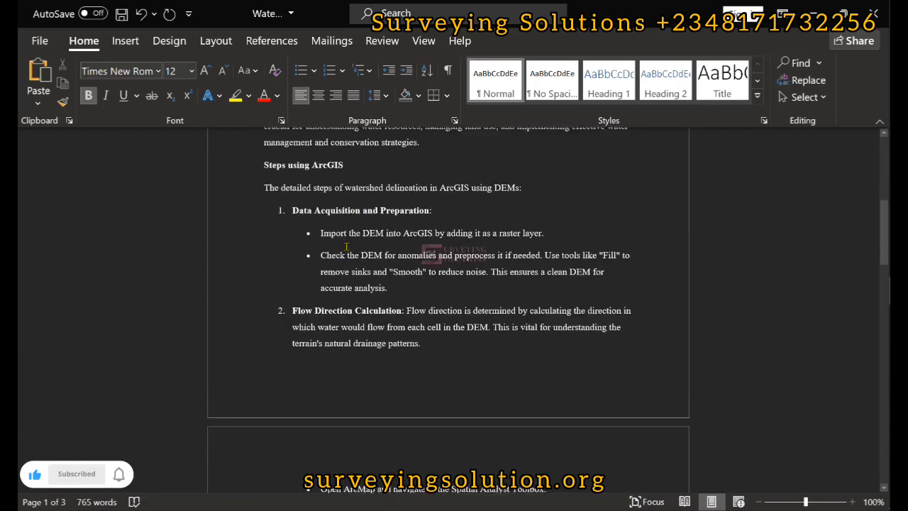
pyautogui.scroll(-4, 346, 246)
pyautogui.scroll(3, 429, 188)
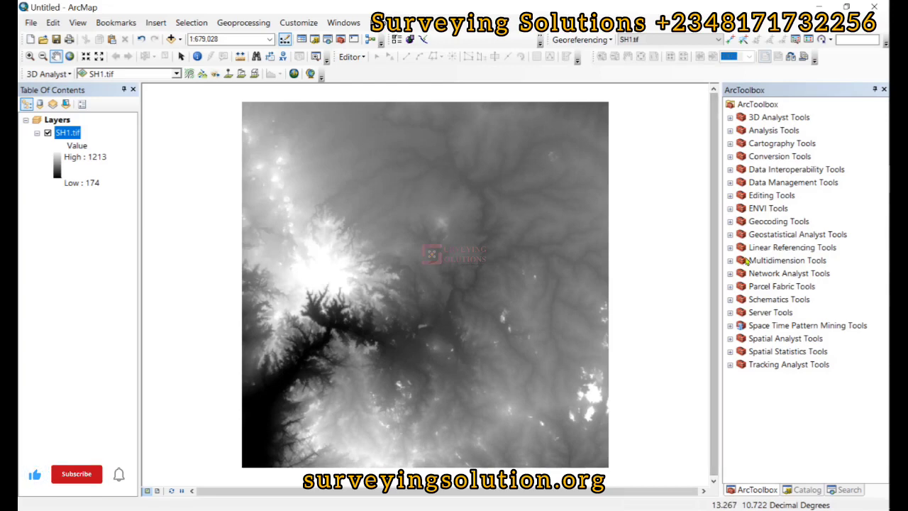
# Run Hydrology > Fill on SH1.tif, naming the output raster Fill
pyautogui.click(731, 342)
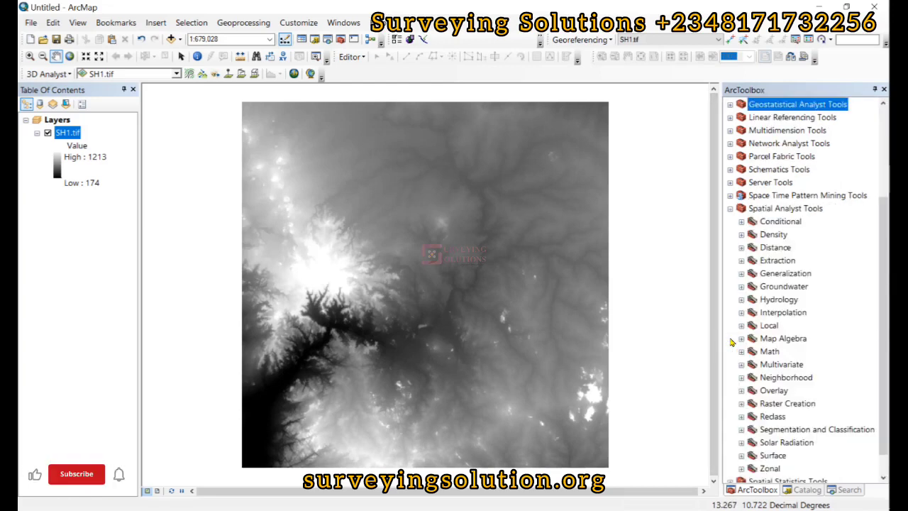
pyautogui.click(741, 300)
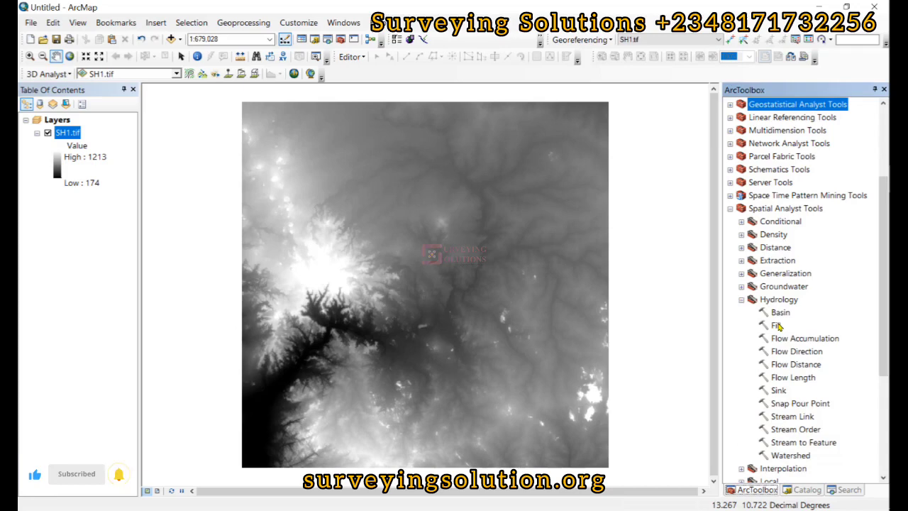
pyautogui.doubleClick(777, 324)
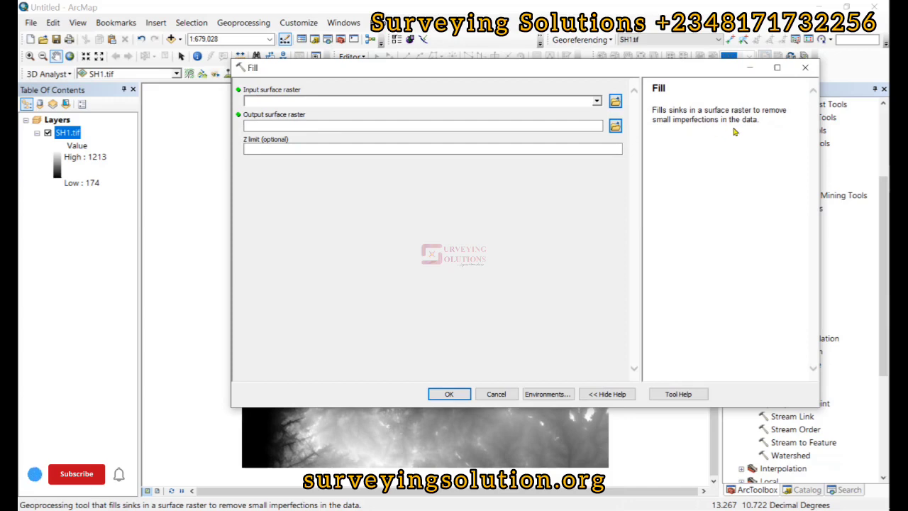
pyautogui.click(597, 101)
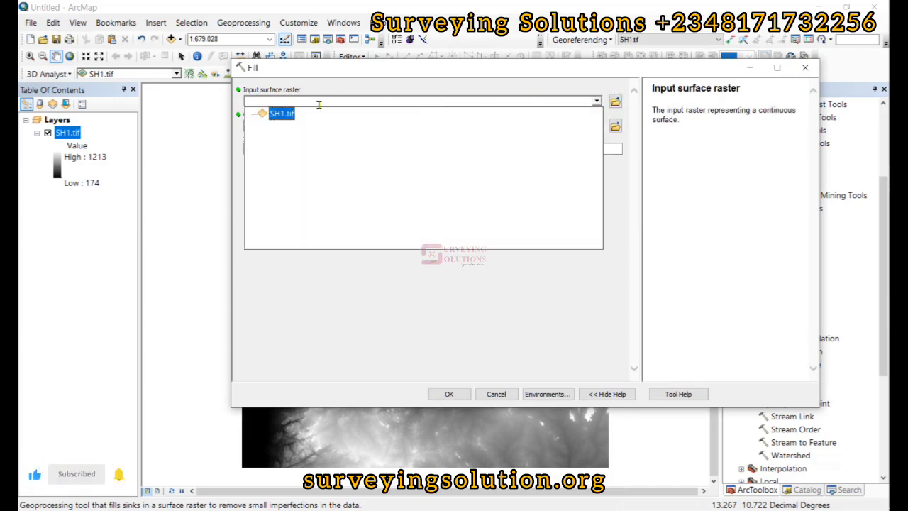
pyautogui.click(282, 113)
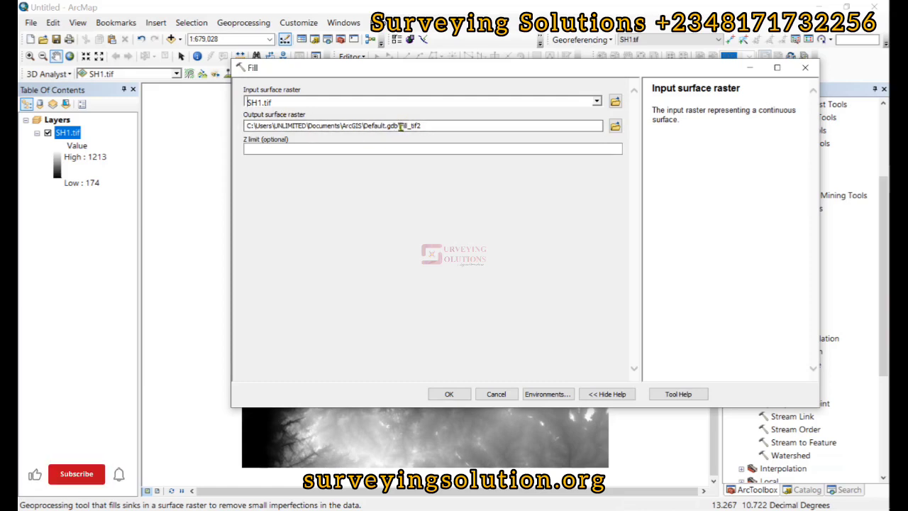
pyautogui.click(447, 124)
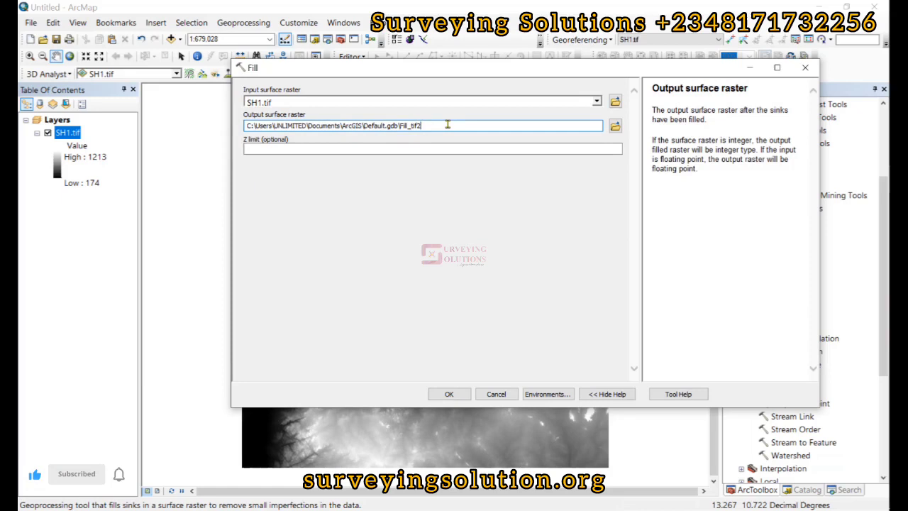
pyautogui.press('BackSpace')
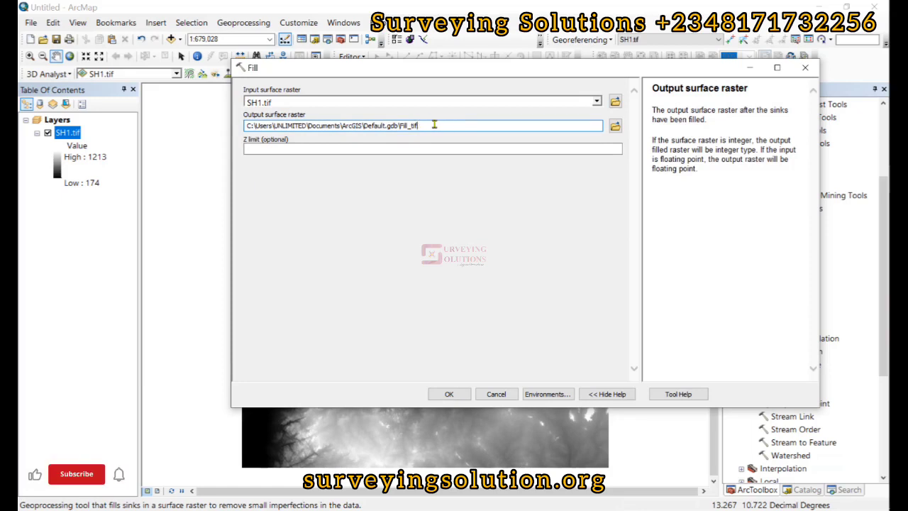
pyautogui.press('BackSpace')
pyautogui.press('BackSpace')
pyautogui.click(458, 396)
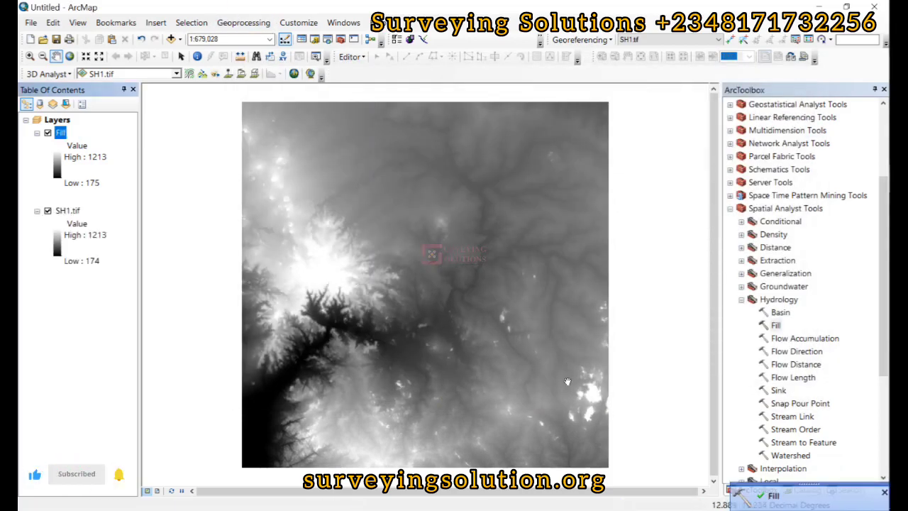
# Hide SH1.tif and run Flow Direction on the Fill raster, saving the output as FlowDirectionSS
pyautogui.click(47, 211)
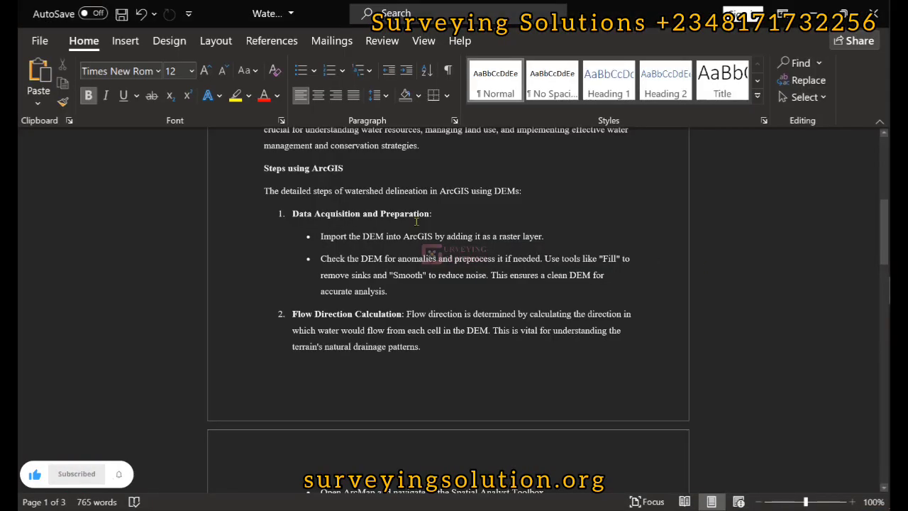
pyautogui.scroll(-2, 416, 221)
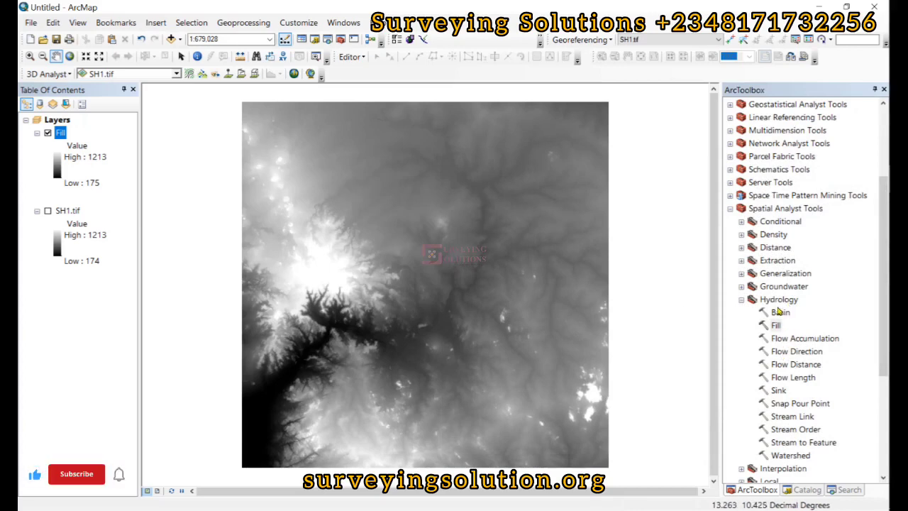
pyautogui.doubleClick(785, 350)
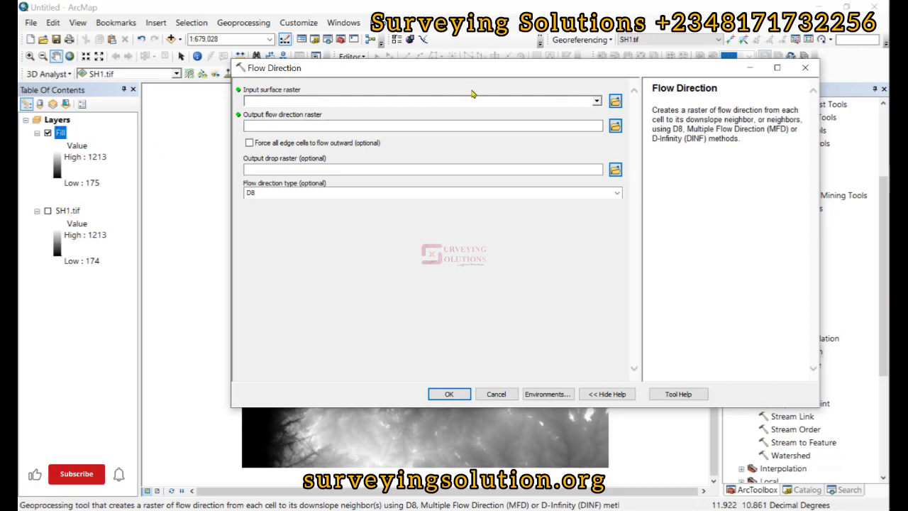
pyautogui.click(597, 101)
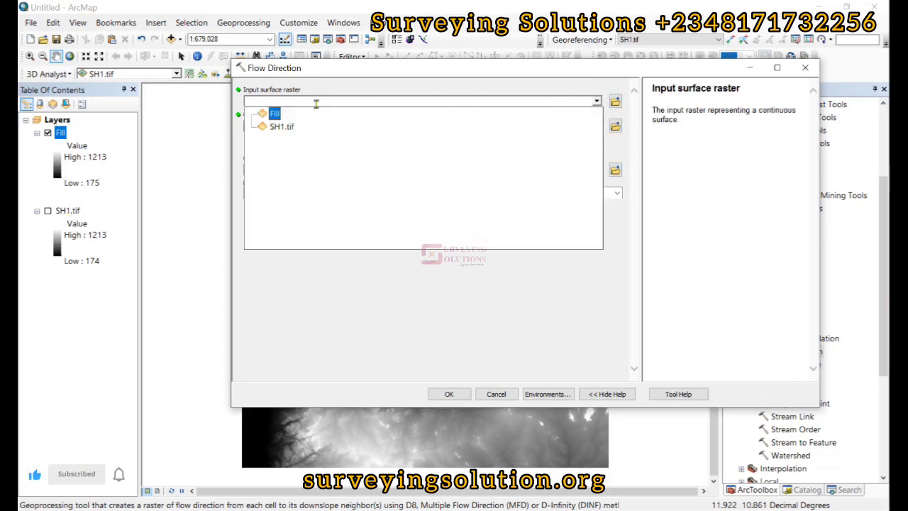
pyautogui.click(274, 113)
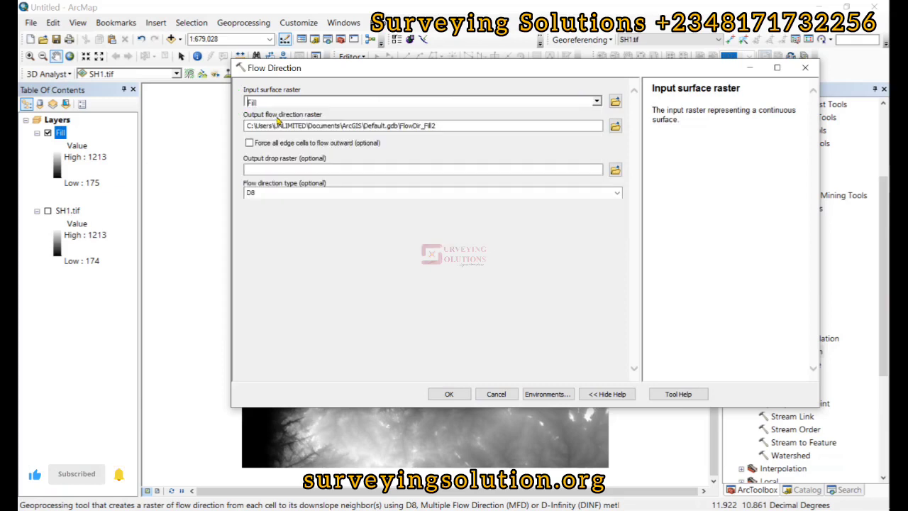
pyautogui.click(271, 124)
pyautogui.press('End')
pyautogui.press('BackSpace')
pyautogui.press('BackSpace')
pyautogui.press('BackSpace')
pyautogui.press('BackSpace')
pyautogui.press('BackSpace')
pyautogui.press('BackSpace')
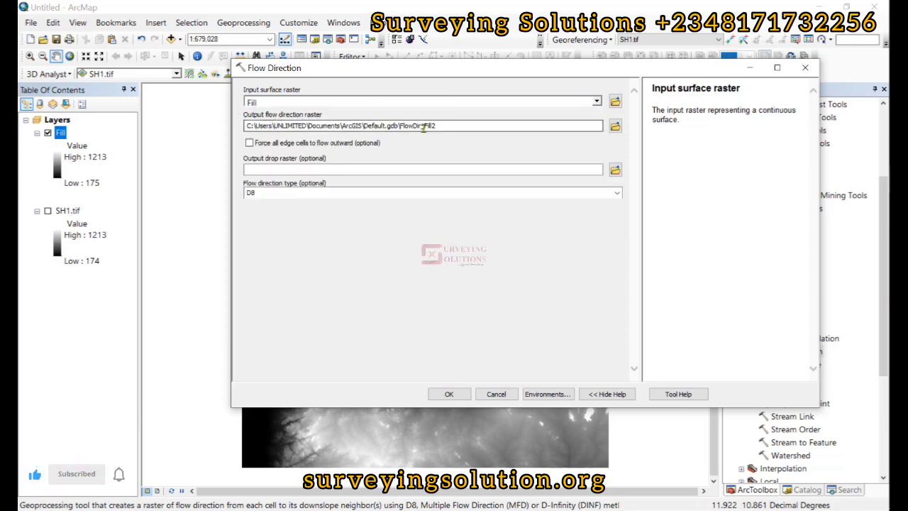
pyautogui.write('ectionSS')
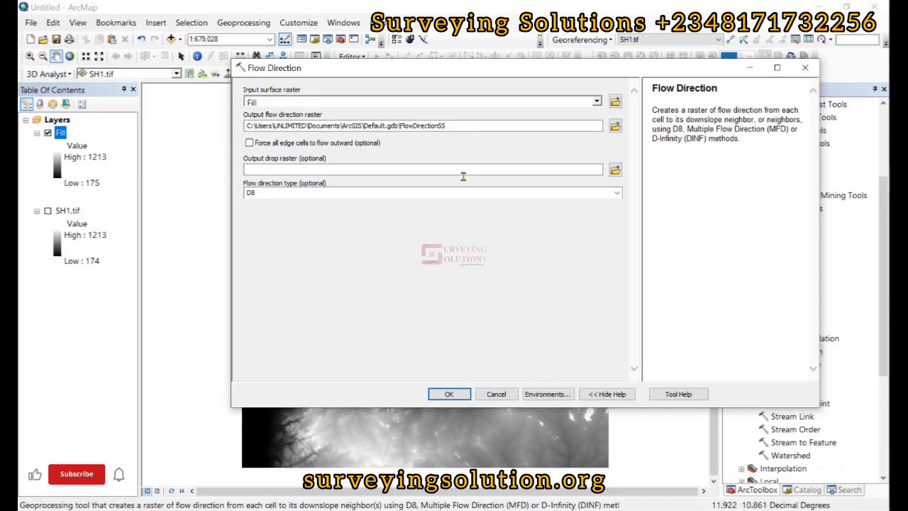
pyautogui.click(449, 395)
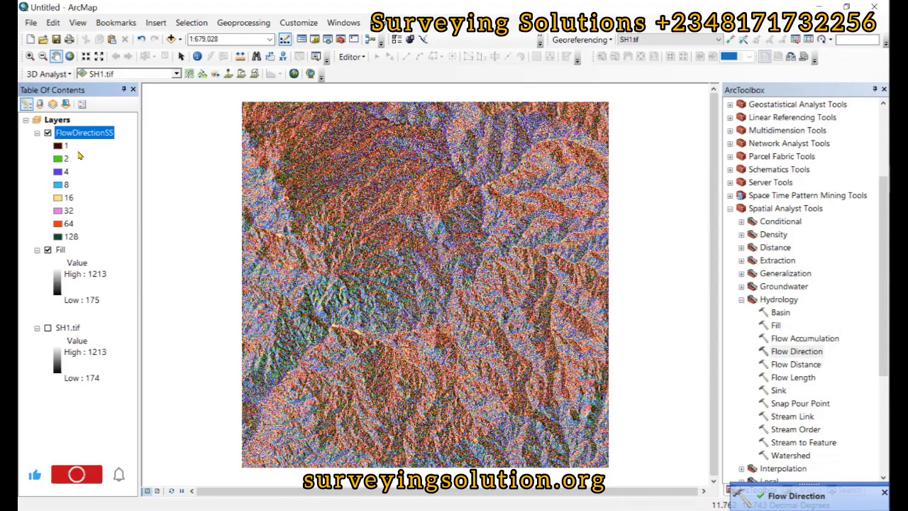
# Zoom into the FlowDirectionSS cells, then use Zoom To Layer to return to the full extent
pyautogui.scroll(5, 426, 199)
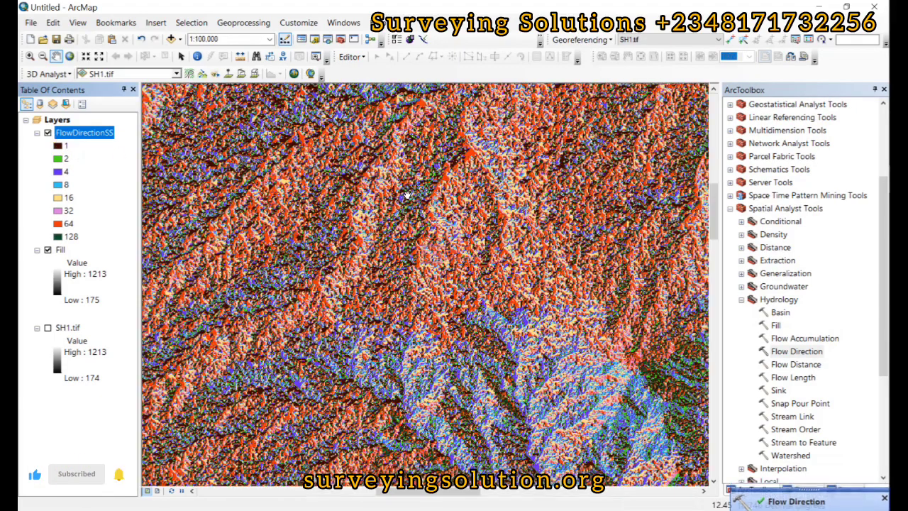
pyautogui.scroll(4, 406, 194)
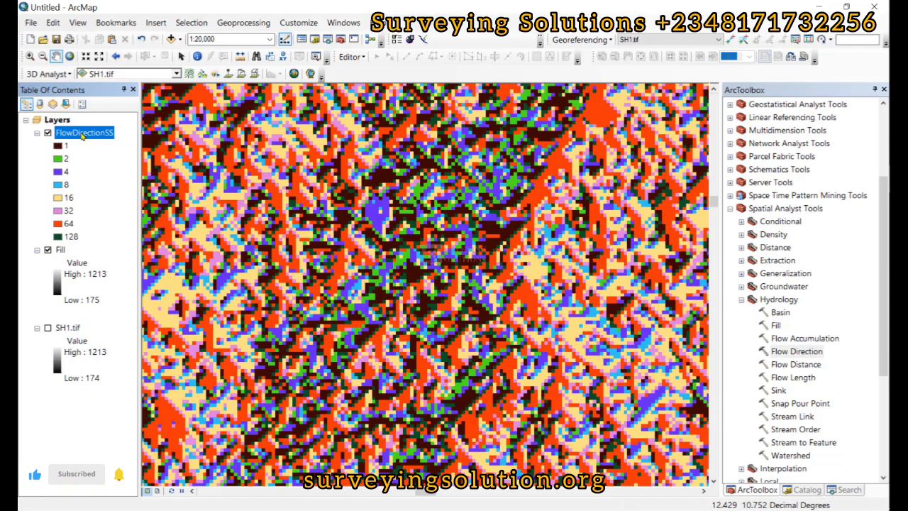
pyautogui.rightClick(81, 134)
pyautogui.click(114, 203)
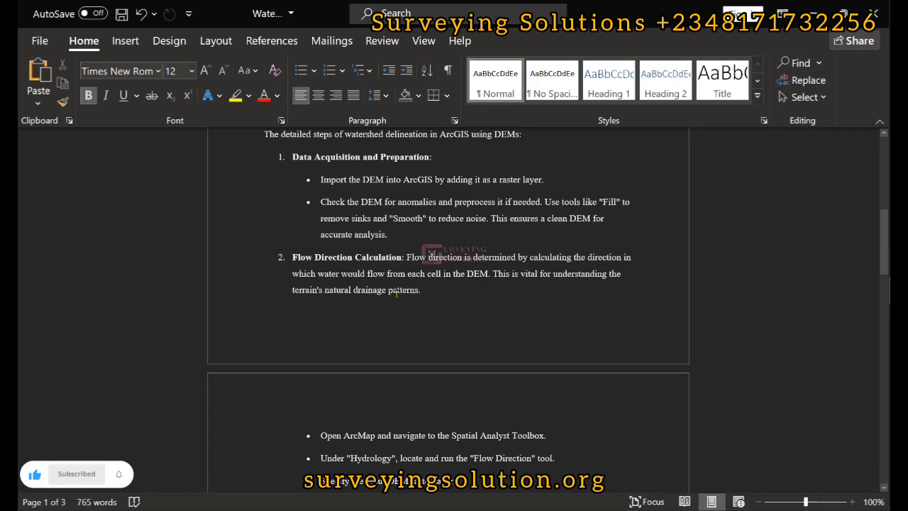
# Scroll the Word notes down to the Flow Accumulation section
pyautogui.scroll(-8, 399, 293)
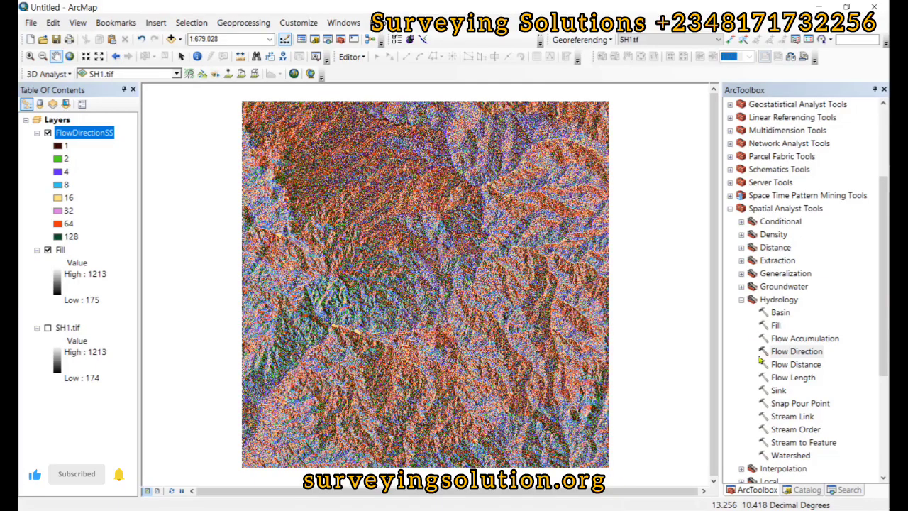
# Run Flow Accumulation on FlowDirectionSS, keeping the output name FlowAccumulationSS
pyautogui.doubleClick(805, 338)
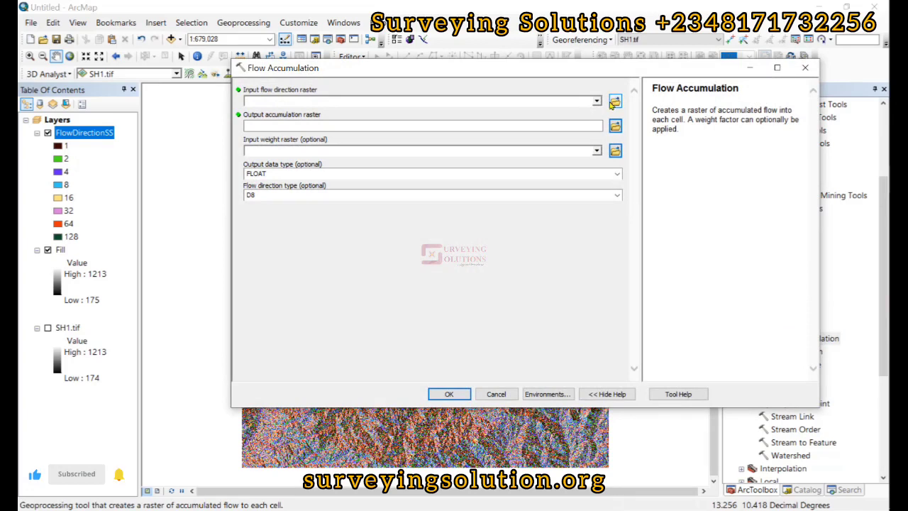
pyautogui.click(597, 102)
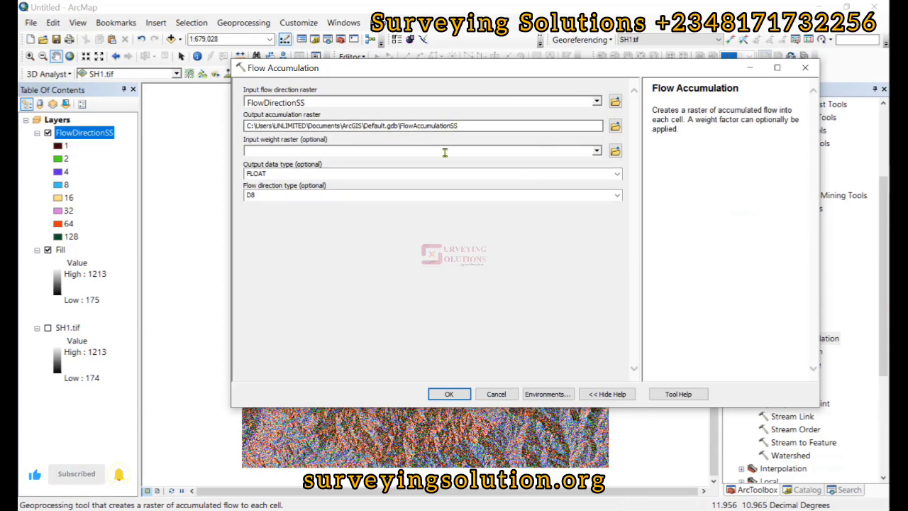
pyautogui.click(447, 395)
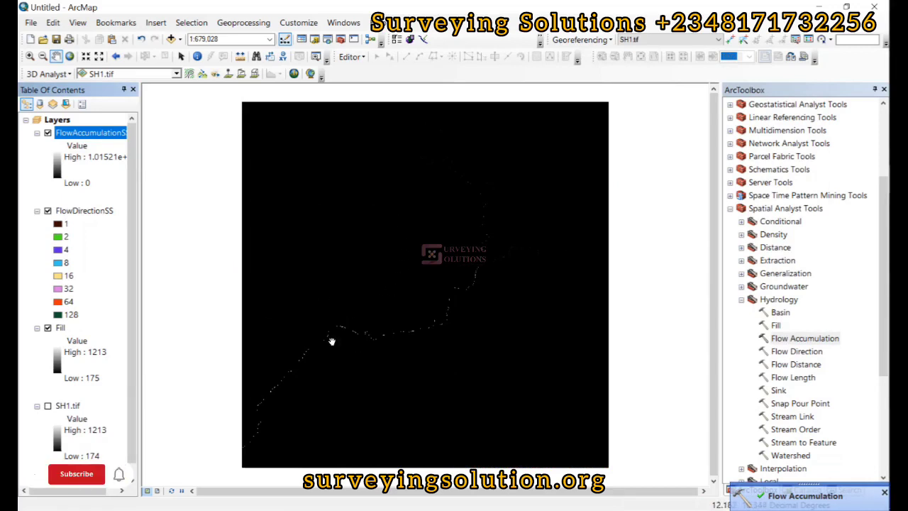
# Switch the FlowAccumulationSS symbology to Classified with 2 classes
pyautogui.scroll(-3, 353, 344)
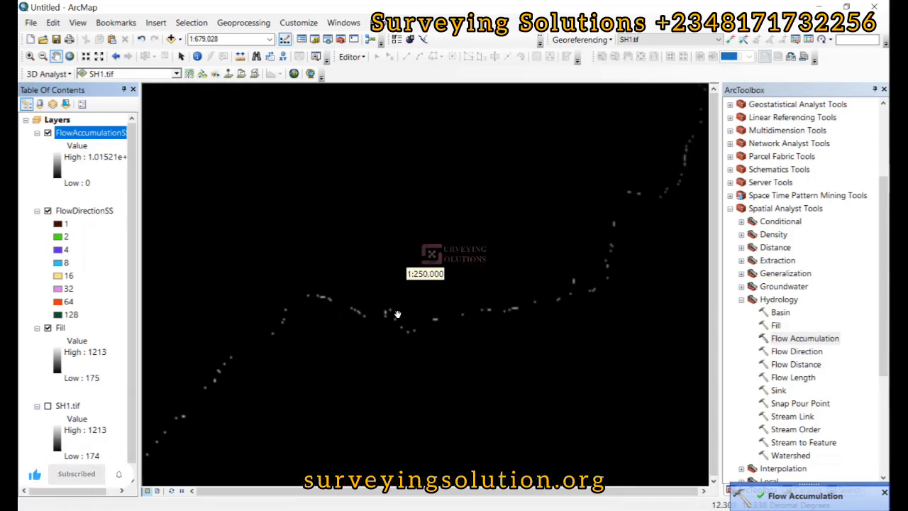
pyautogui.scroll(-1, 393, 319)
pyautogui.moveTo(439, 404); pyautogui.dragTo(423, 282)
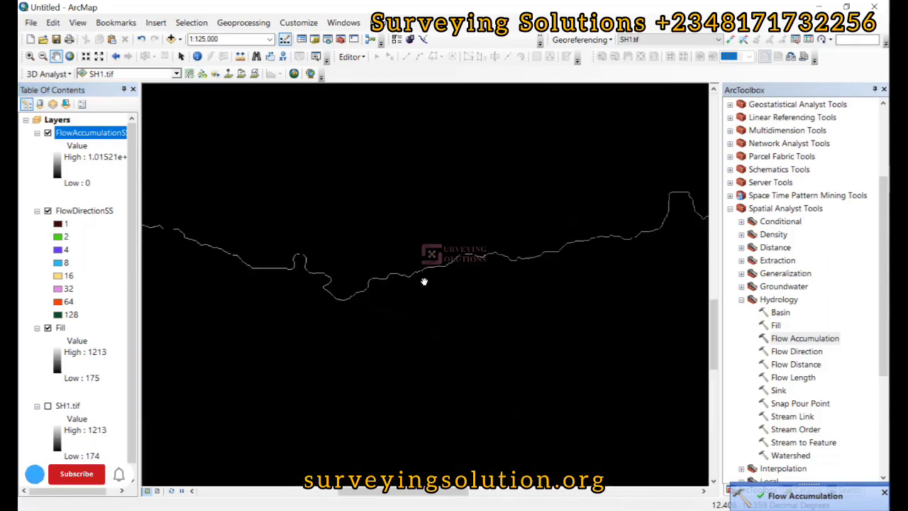
pyautogui.rightClick(79, 137)
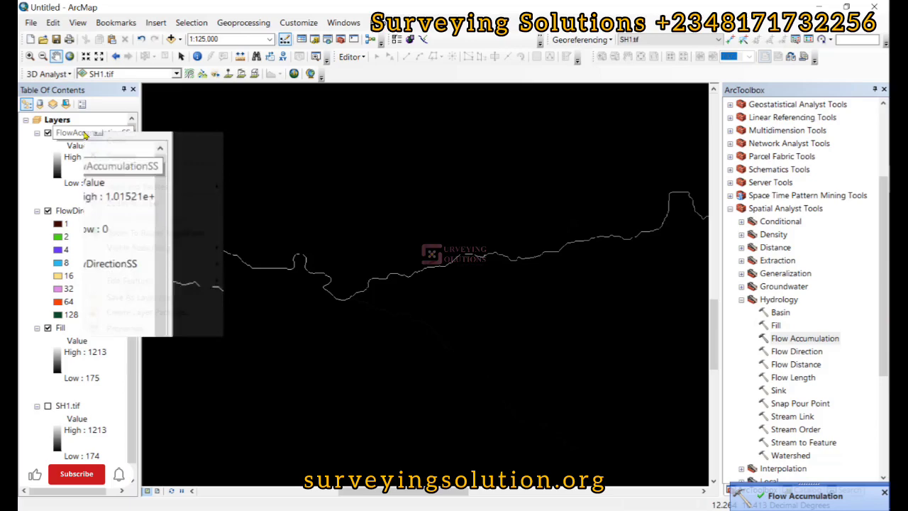
pyautogui.click(124, 328)
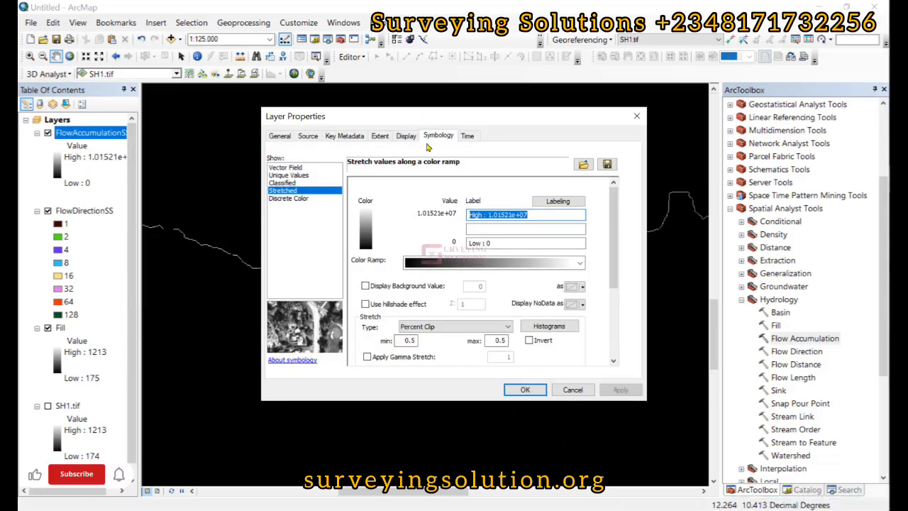
pyautogui.click(282, 183)
pyautogui.click(537, 221)
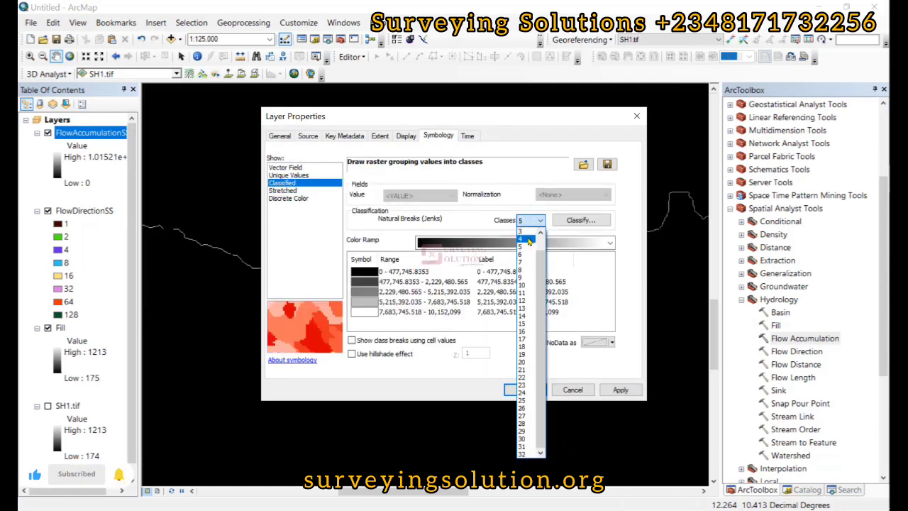
pyautogui.scroll(1, 529, 242)
pyautogui.click(528, 242)
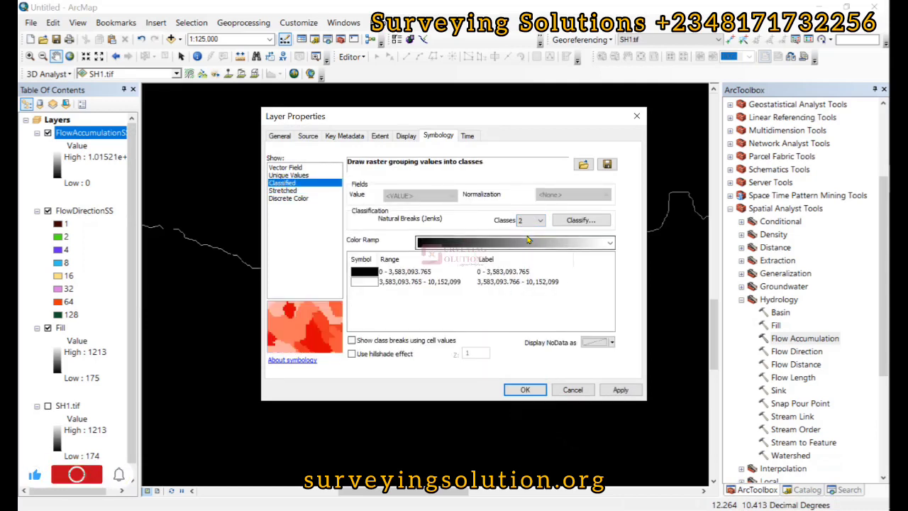
# Set the first class break to 5000 and apply the two-class symbology
pyautogui.click(581, 220)
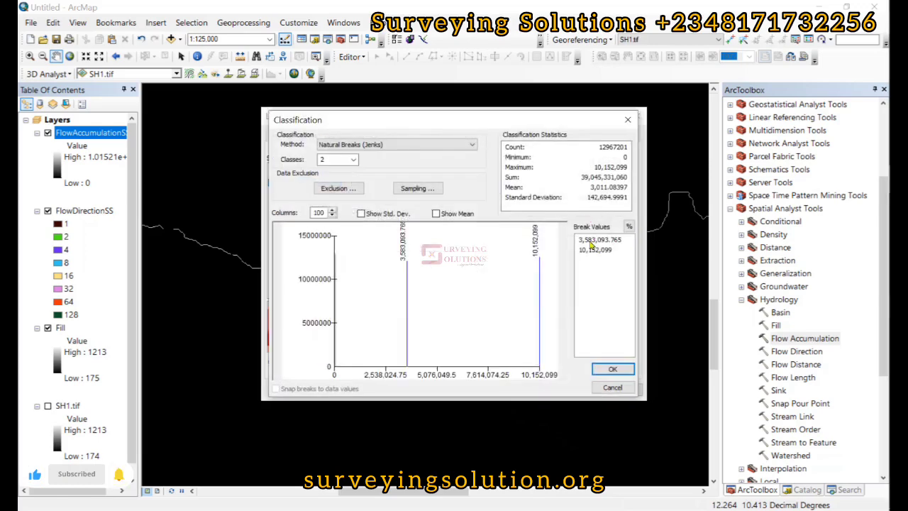
pyautogui.click(596, 241)
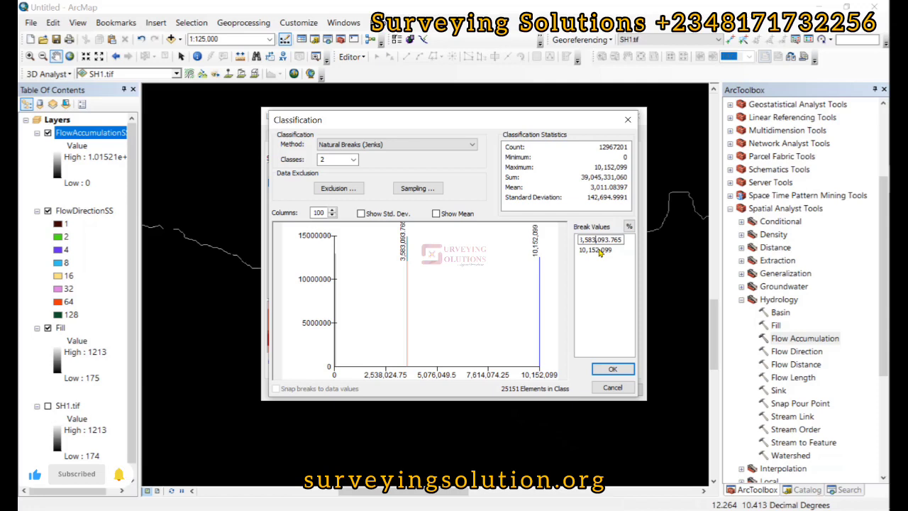
pyautogui.write('5000')
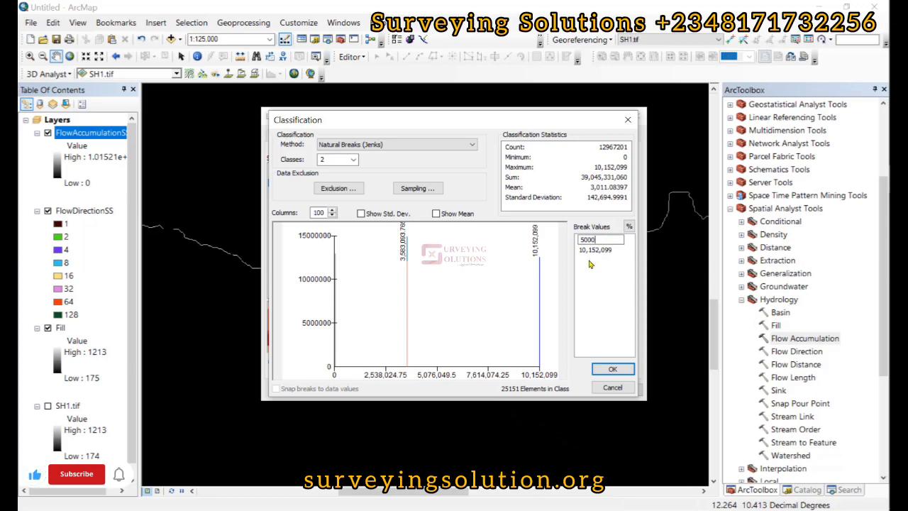
pyautogui.click(601, 370)
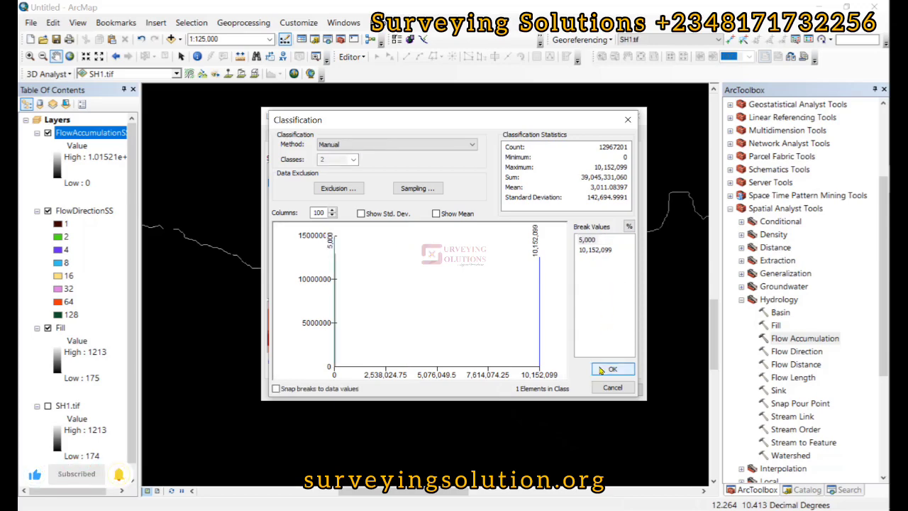
pyautogui.click(601, 369)
pyautogui.click(621, 390)
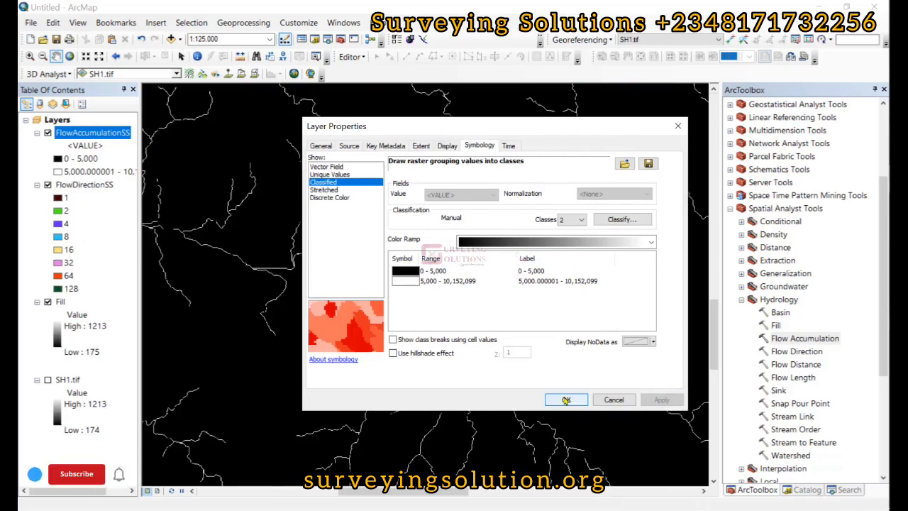
pyautogui.click(566, 400)
# Zoom to the full FlowAccumulationSS layer and hide the FlowDirectionSS and Fill layers
pyautogui.scroll(-2, 560, 387)
pyautogui.rightClick(107, 133)
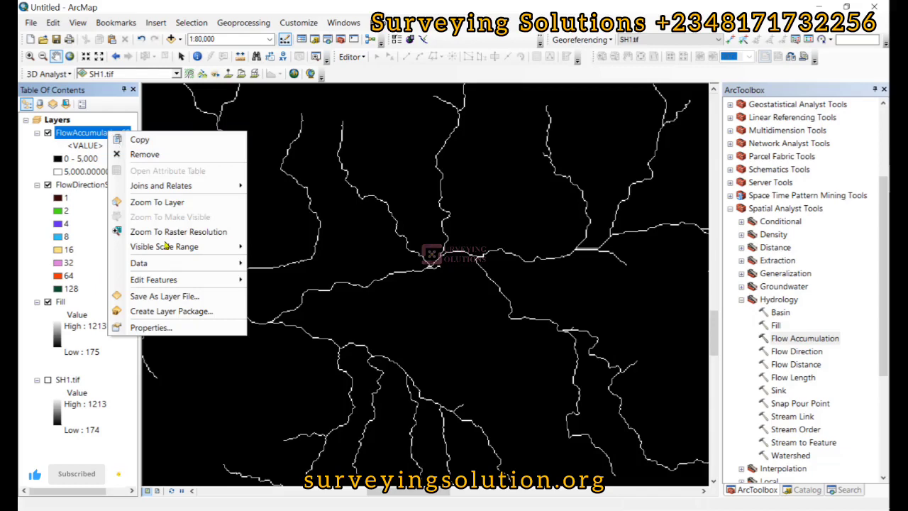
pyautogui.click(166, 202)
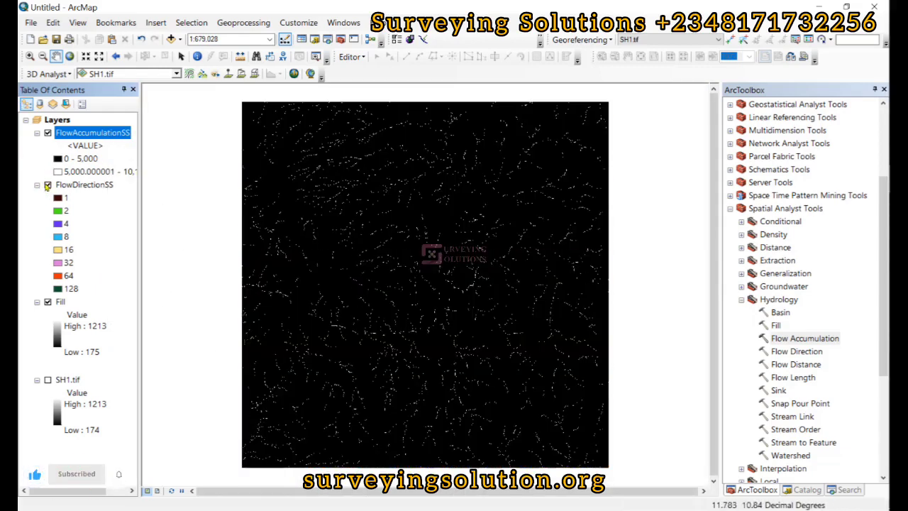
pyautogui.click(48, 185)
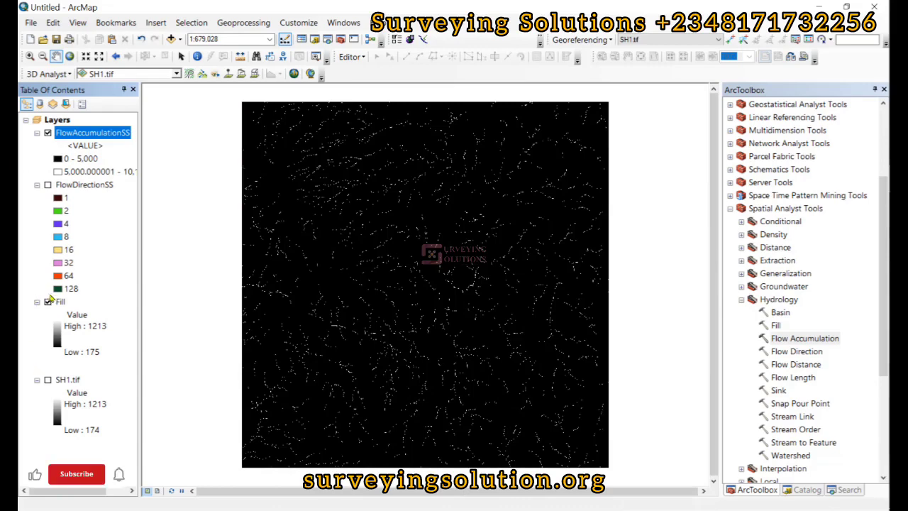
pyautogui.click(47, 302)
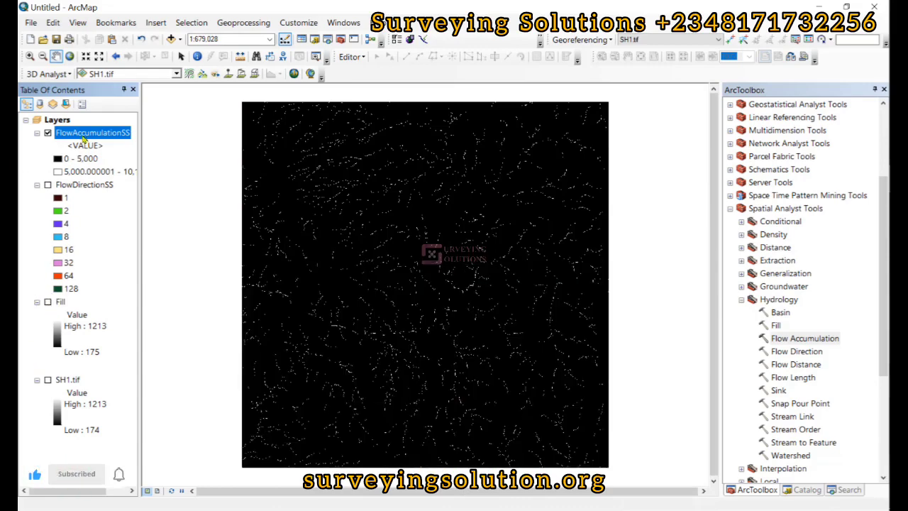
# Change the FlowAccumulationSS class break from 5,000 to 50,000 and apply it
pyautogui.rightClick(87, 132)
pyautogui.click(121, 324)
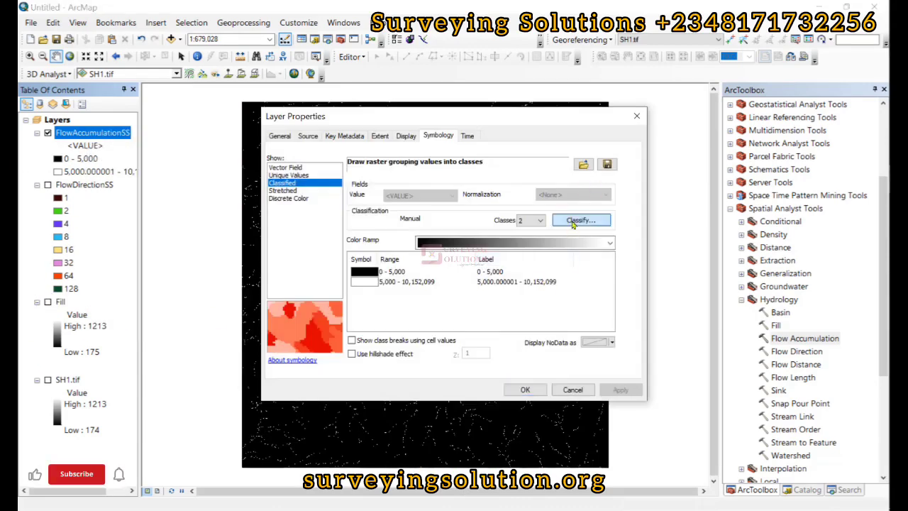
pyautogui.click(582, 222)
pyautogui.click(590, 239)
pyautogui.click(599, 239)
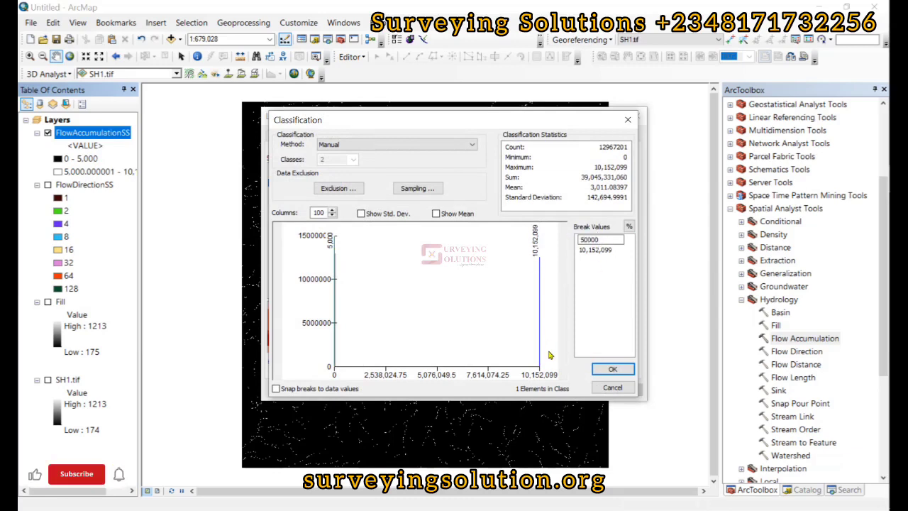
pyautogui.click(621, 369)
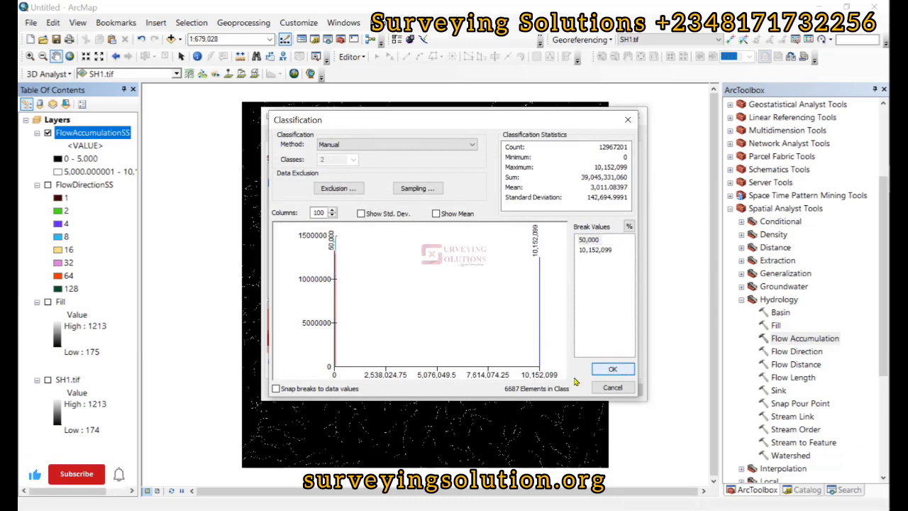
pyautogui.click(613, 369)
pyautogui.click(621, 390)
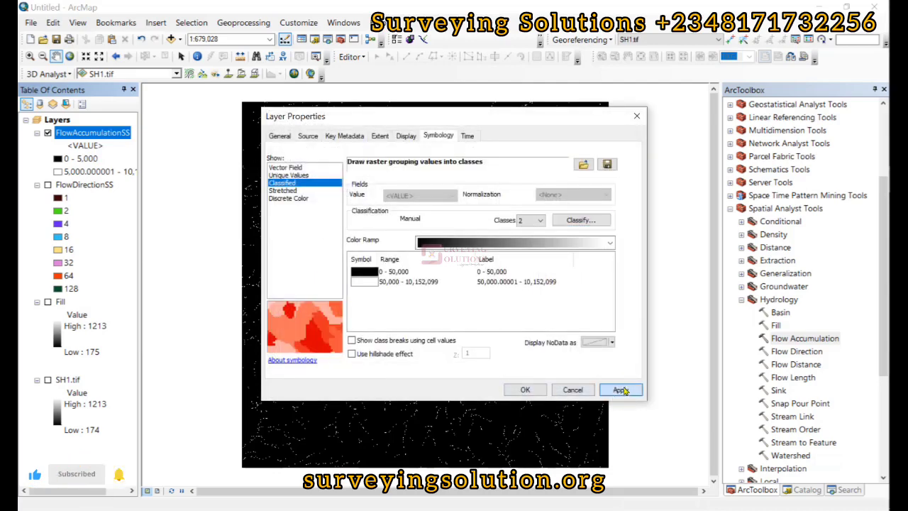
pyautogui.click(525, 390)
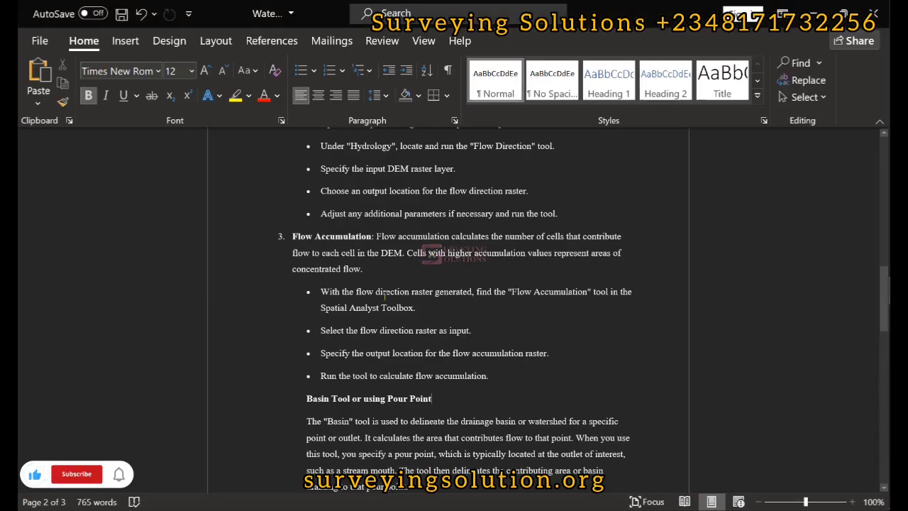
pyautogui.scroll(1, 376, 314)
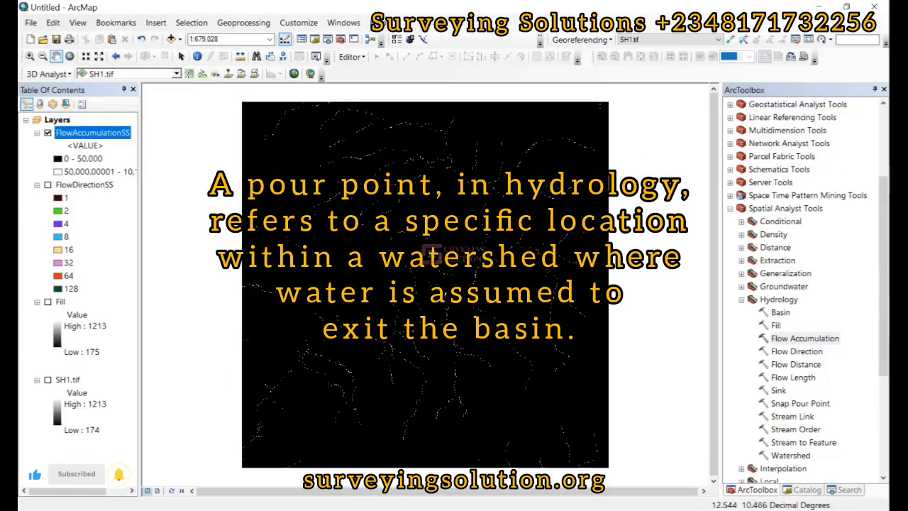
# Zoom to about 1:63,360 on the central stream junction and show the Catalog panel
pyautogui.scroll(-3, 472, 284)
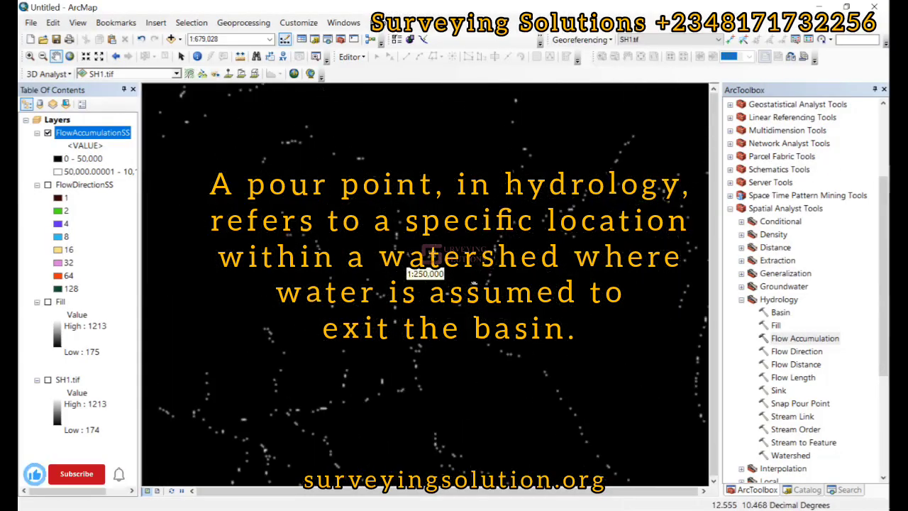
pyautogui.scroll(-1, 457, 301)
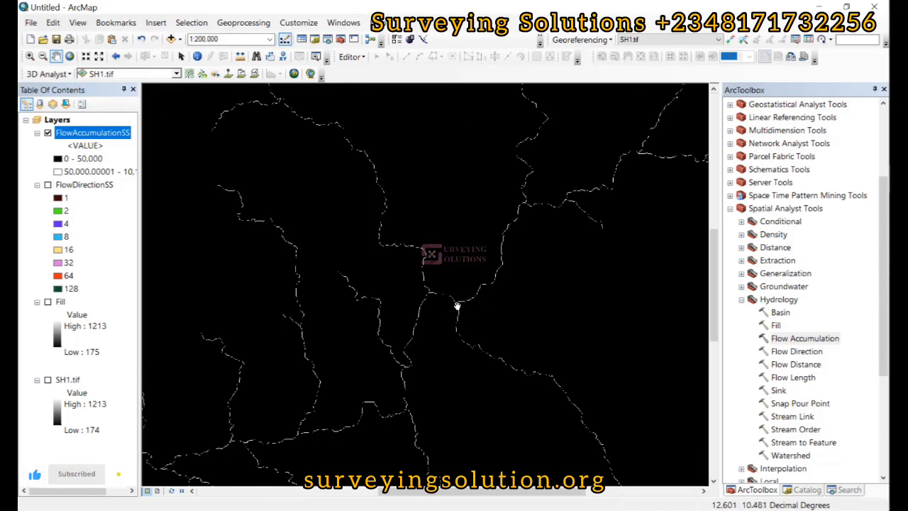
pyautogui.scroll(-1, 458, 302)
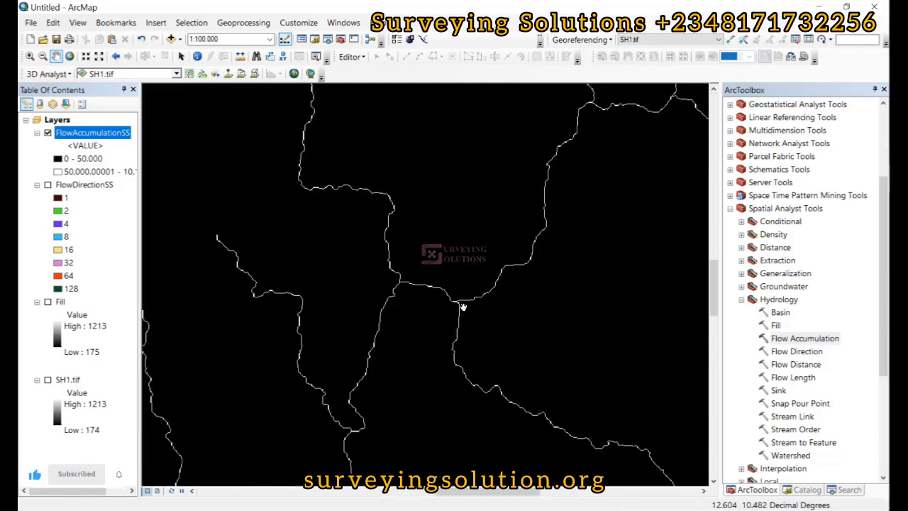
pyautogui.scroll(-1, 464, 297)
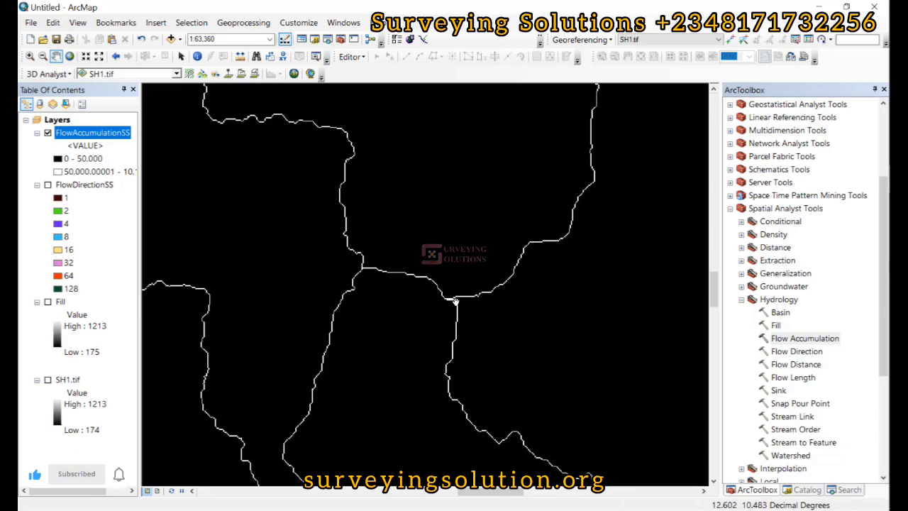
pyautogui.click(805, 490)
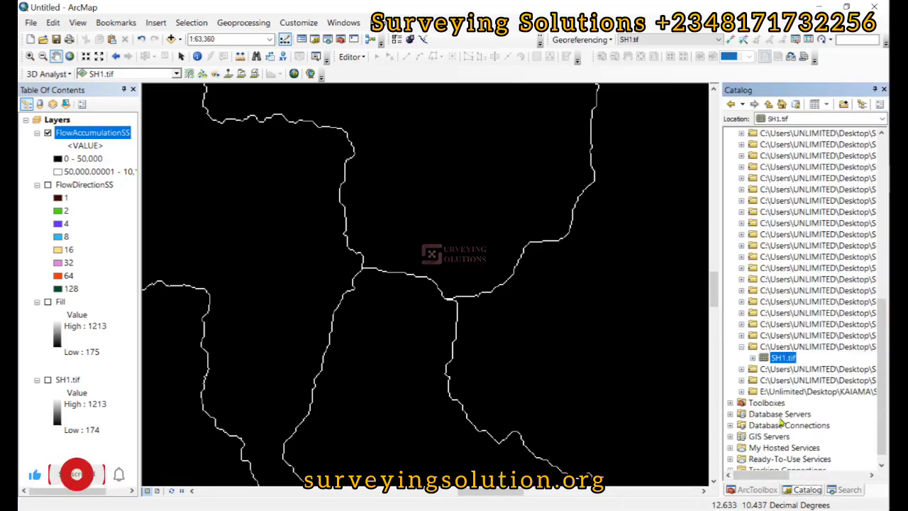
# Start a new point shapefile named PourPoint in the SH1.tif folder
pyautogui.rightClick(791, 349)
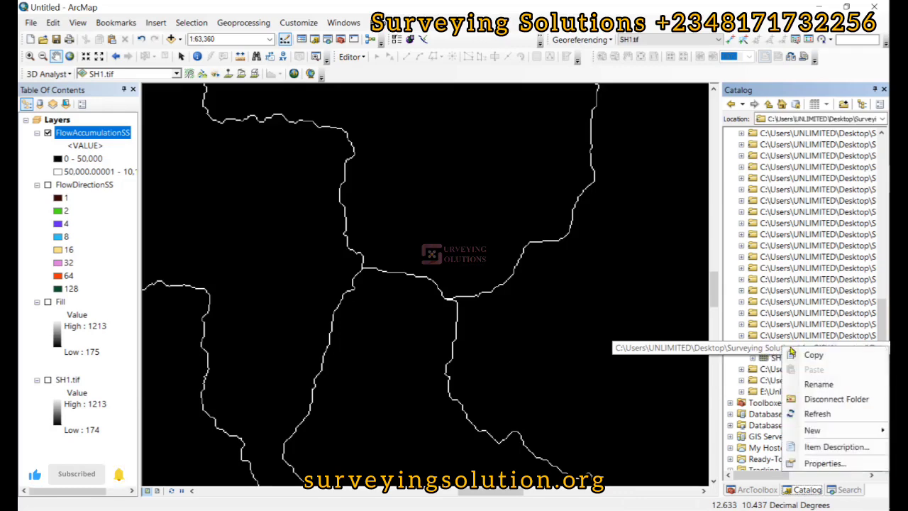
pyautogui.moveTo(816, 431)
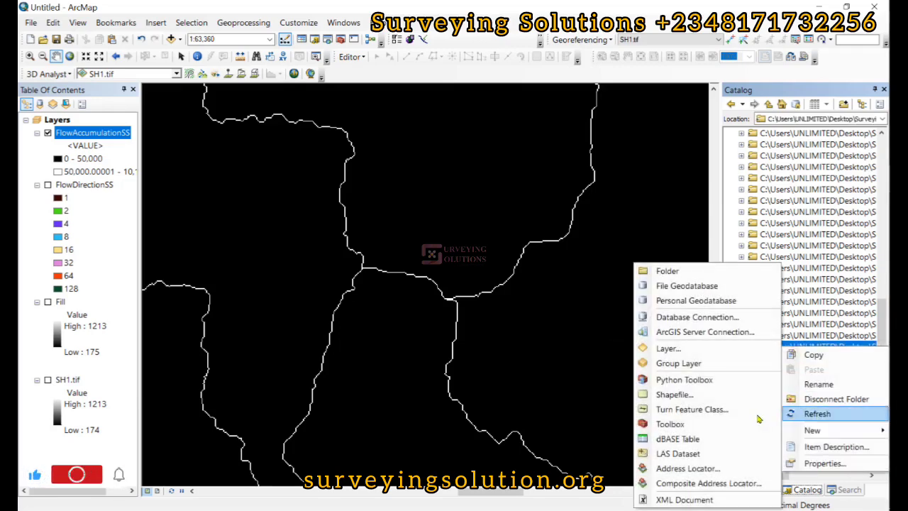
pyautogui.click(679, 392)
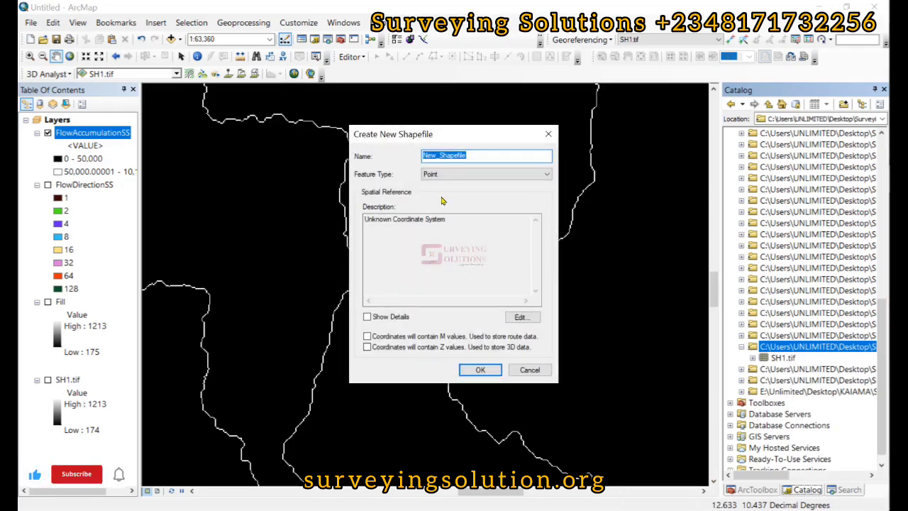
pyautogui.write('PourPoint')
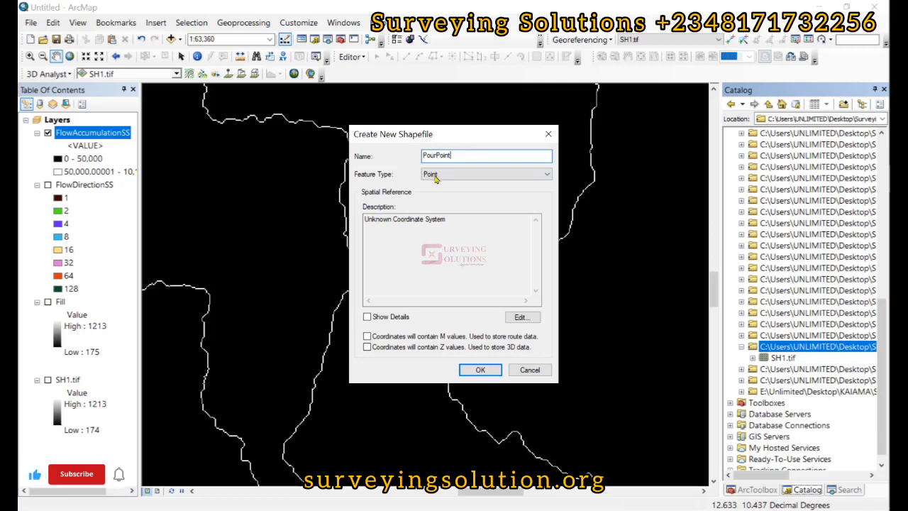
pyautogui.click(436, 177)
pyautogui.click(435, 184)
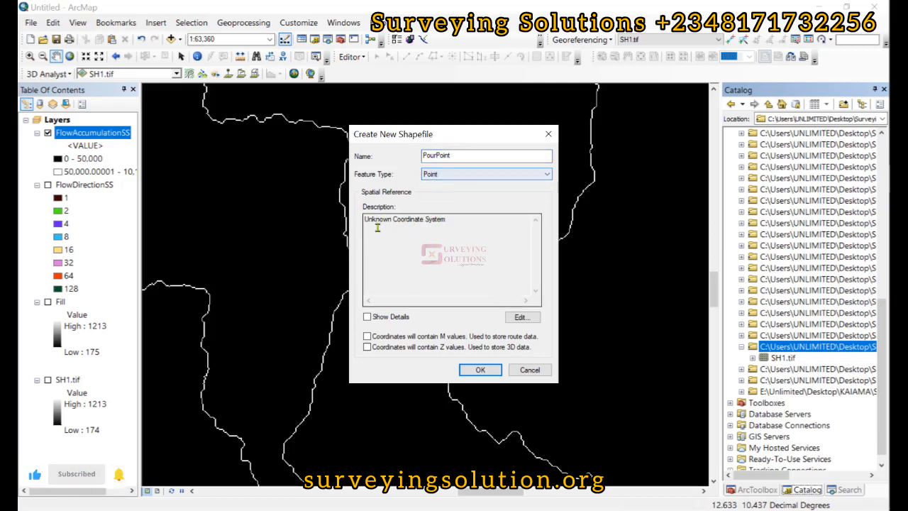
# Give the PourPoint shapefile the WGS 1984 coordinate system and create it
pyautogui.click(515, 317)
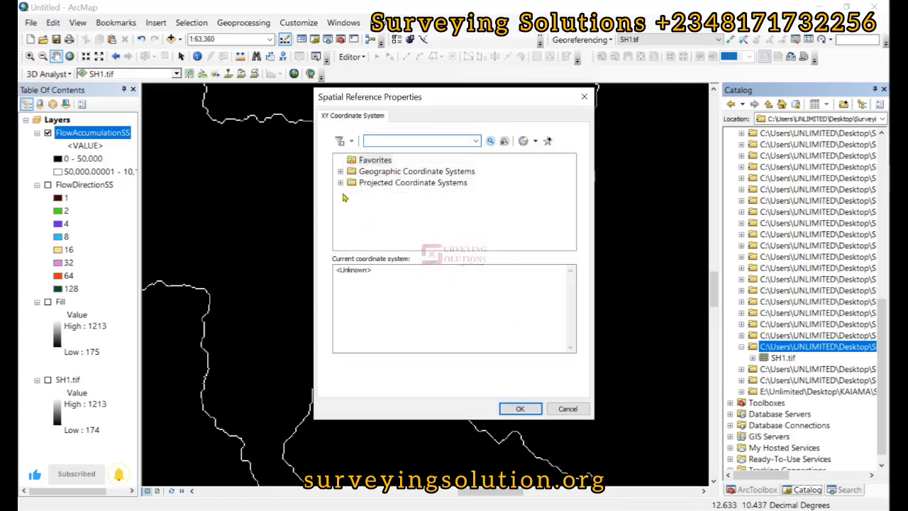
pyautogui.click(339, 172)
pyautogui.scroll(-4, 402, 220)
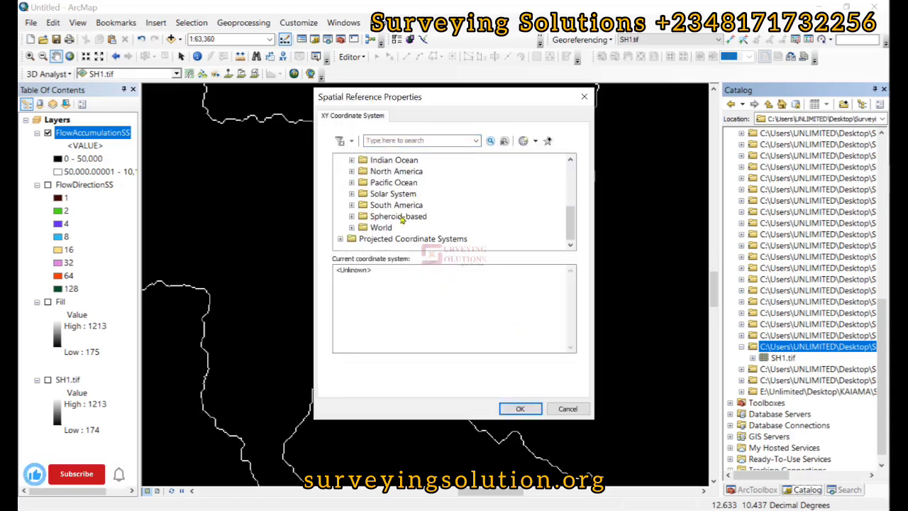
pyautogui.click(351, 228)
pyautogui.scroll(-8, 383, 227)
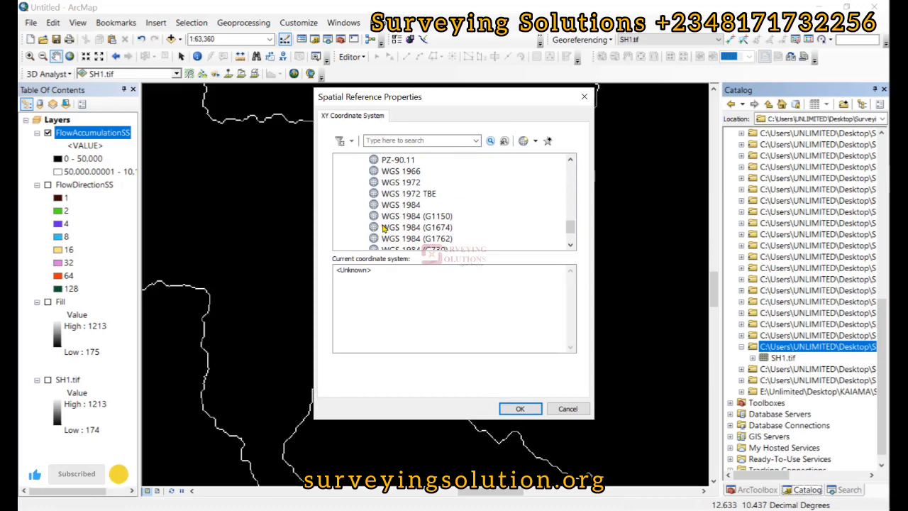
pyautogui.click(408, 206)
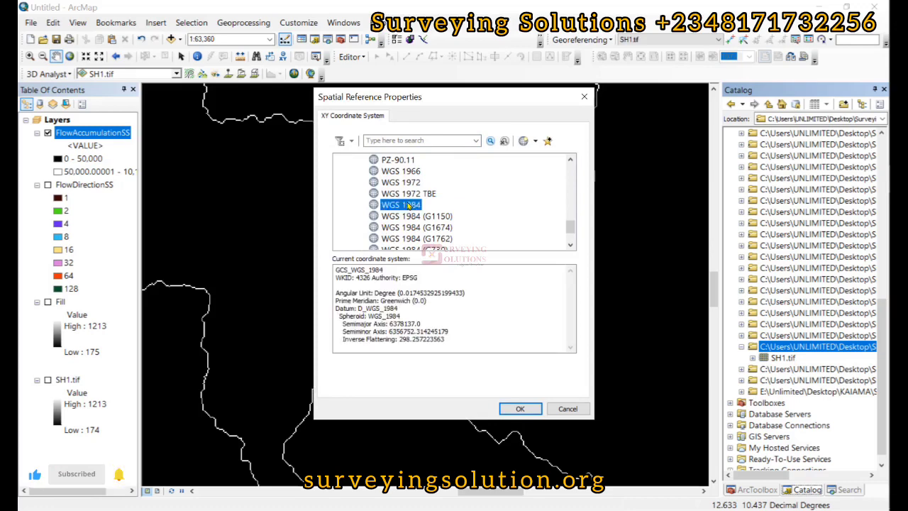
pyautogui.click(519, 409)
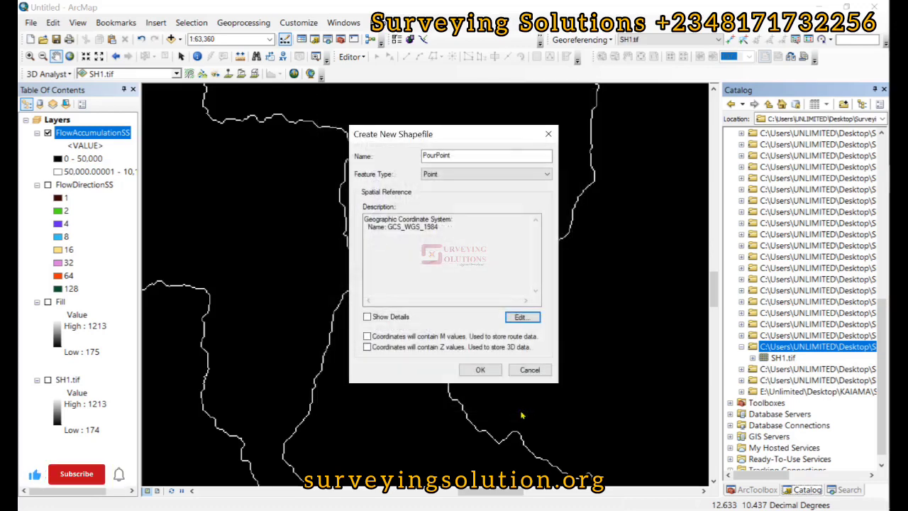
pyautogui.click(480, 370)
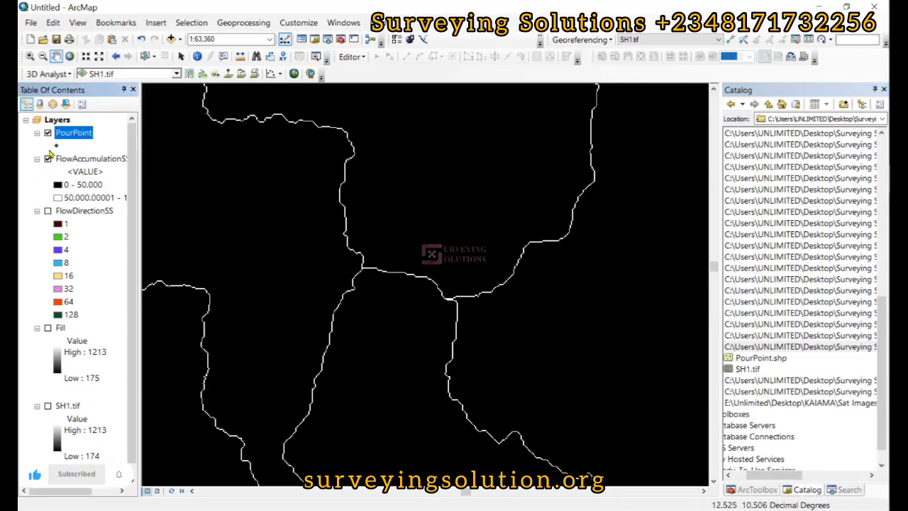
# Start editing PourPoint and place a point on the central stream junction
pyautogui.click(352, 57)
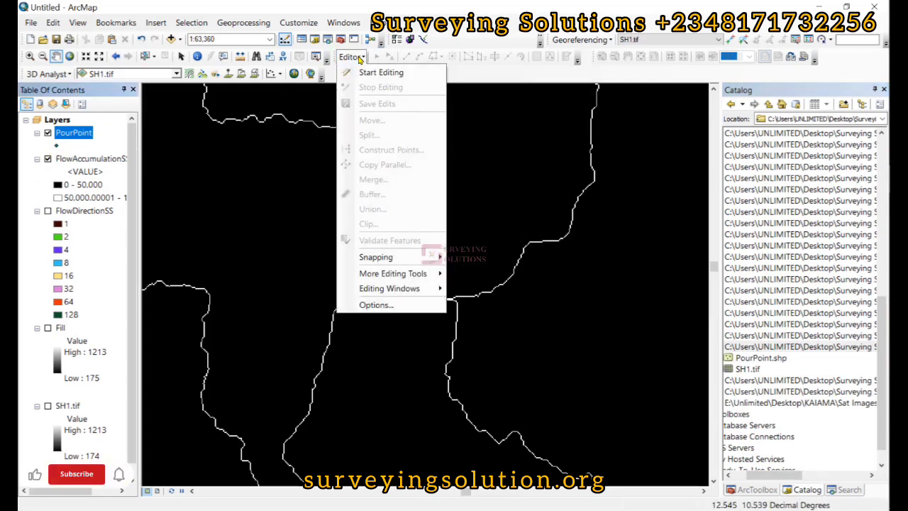
pyautogui.click(365, 74)
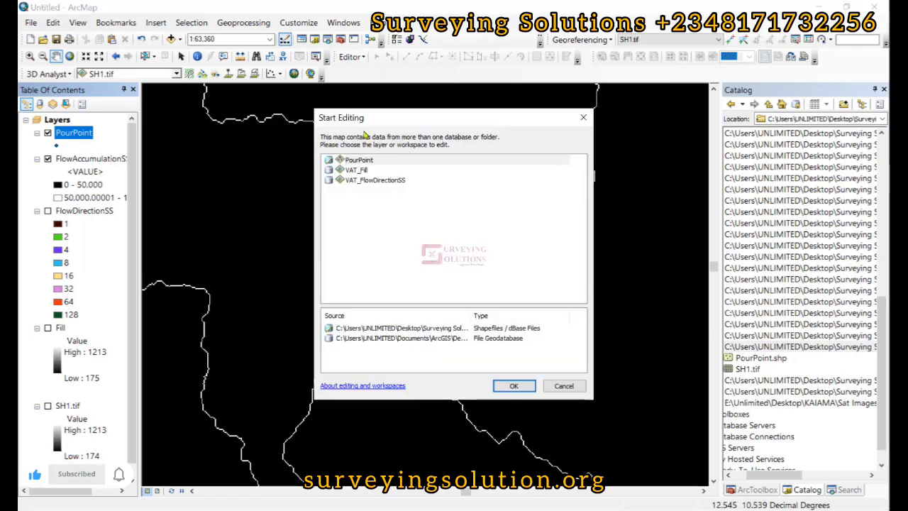
pyautogui.click(347, 163)
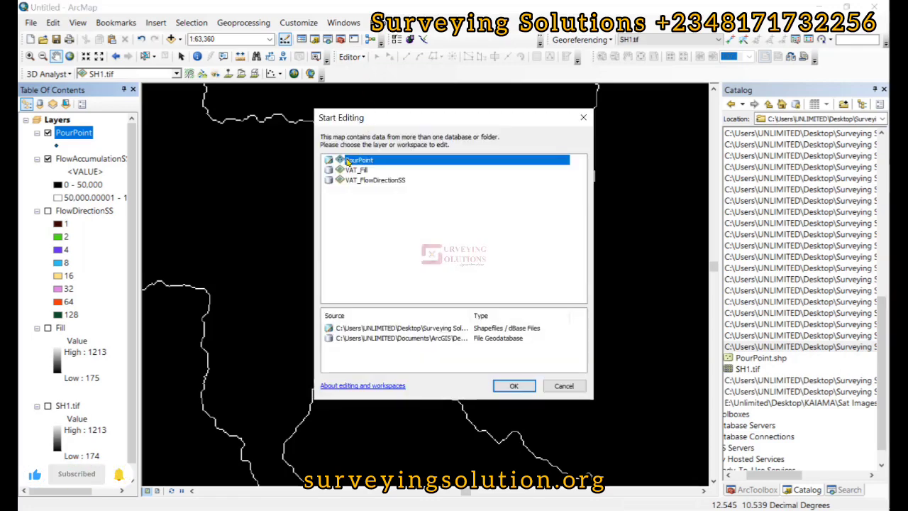
pyautogui.click(512, 385)
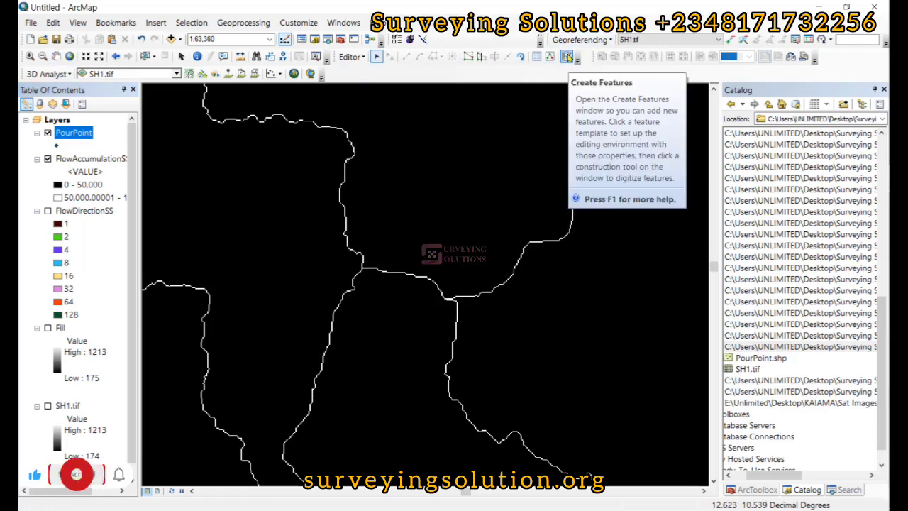
pyautogui.click(567, 57)
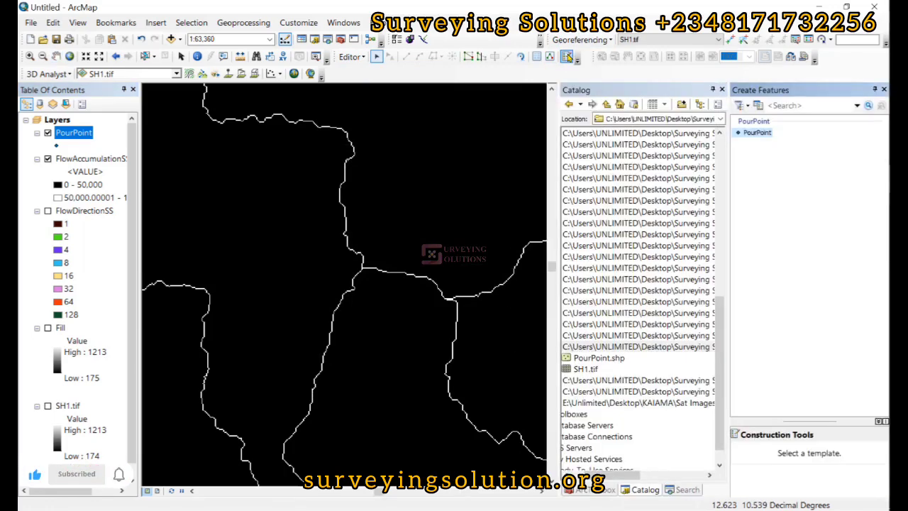
pyautogui.click(756, 133)
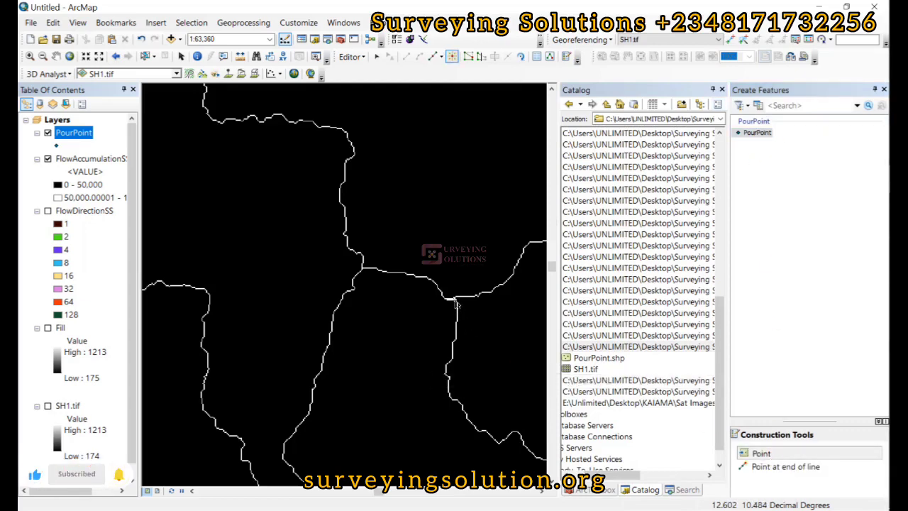
pyautogui.scroll(3, 456, 303)
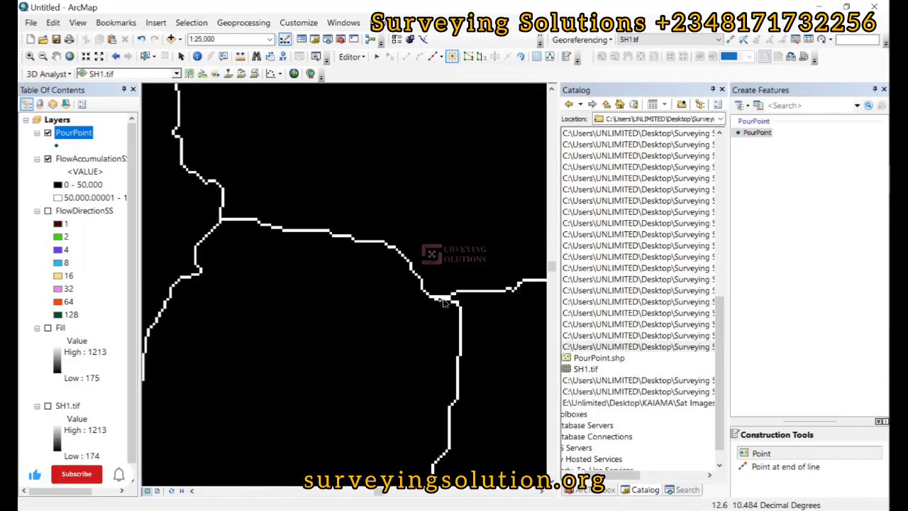
pyautogui.click(448, 298)
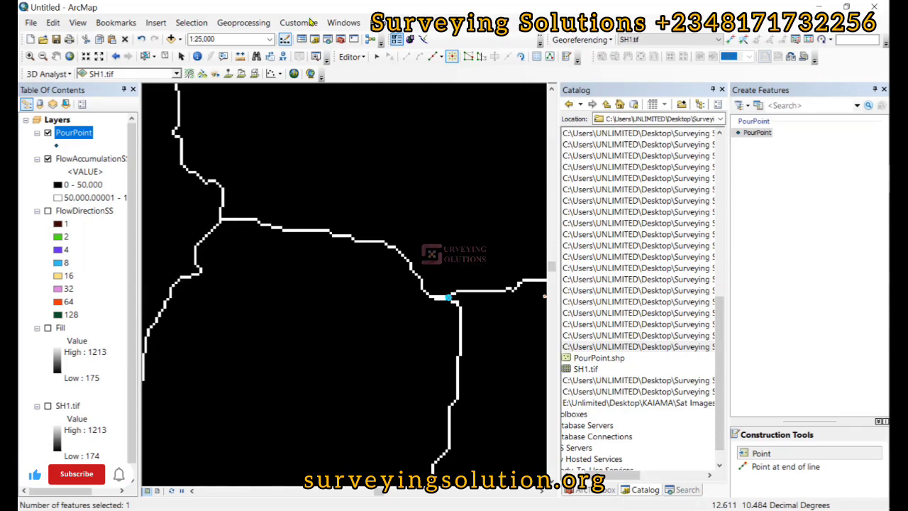
# Save the edits and stop the editing session
pyautogui.click(351, 56)
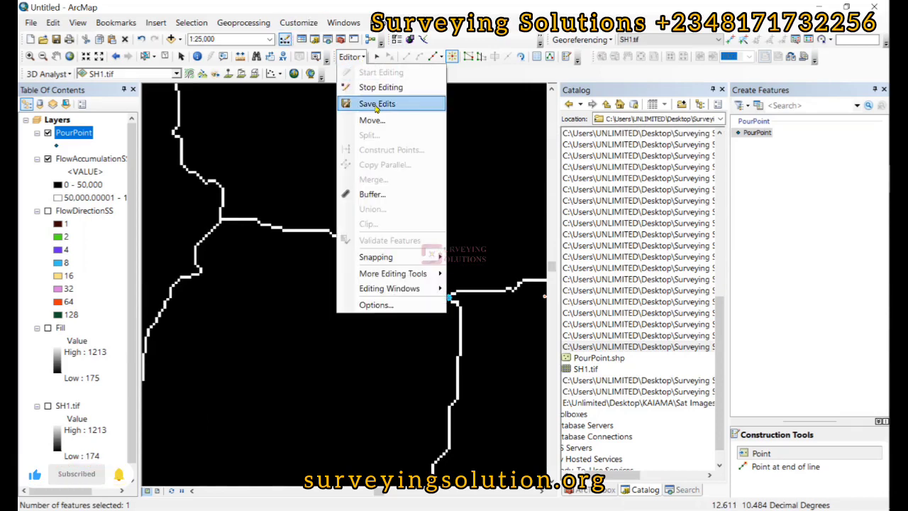
pyautogui.click(376, 107)
pyautogui.click(351, 56)
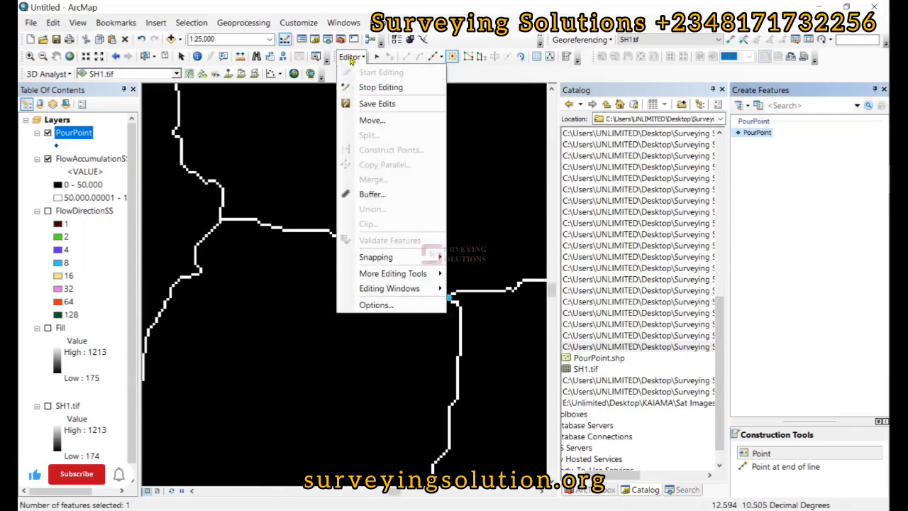
pyautogui.click(380, 87)
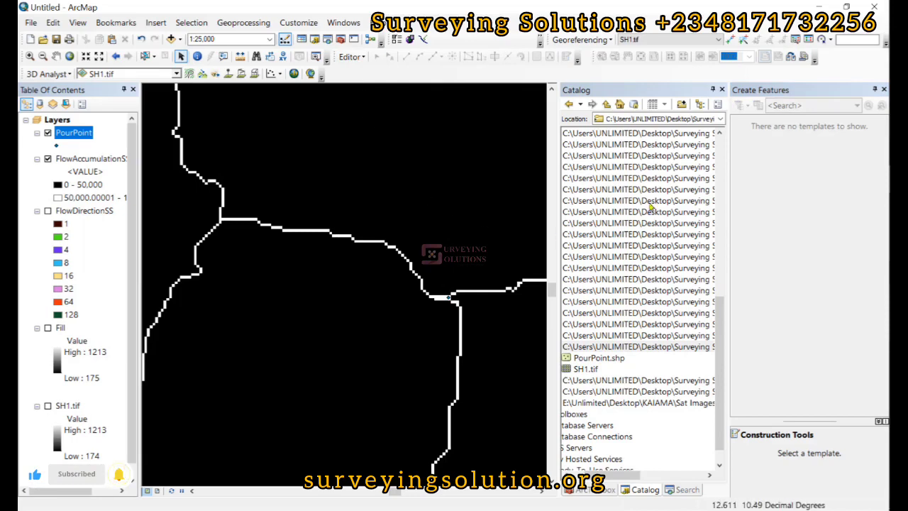
# Close Create Features and restyle the PourPoint symbol as a red point of size 10
pyautogui.click(884, 89)
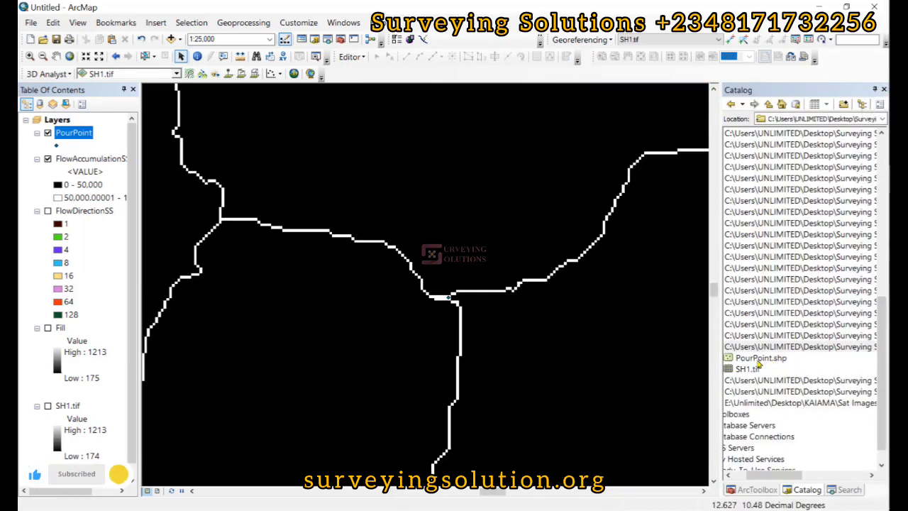
pyautogui.moveTo(774, 474); pyautogui.dragTo(741, 474)
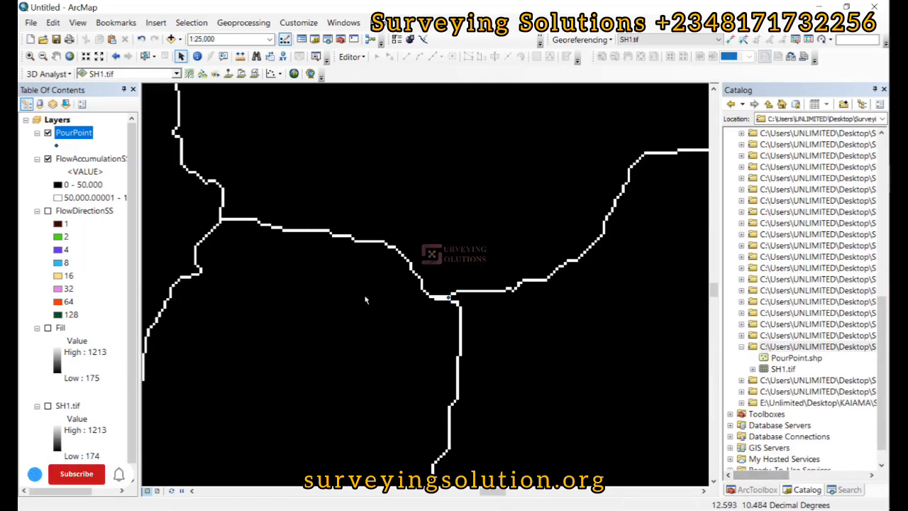
pyautogui.click(57, 147)
pyautogui.click(512, 149)
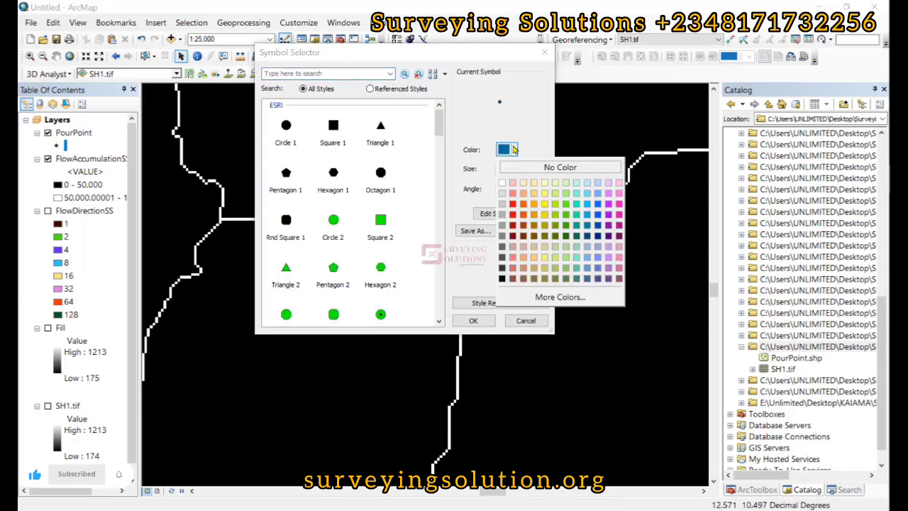
pyautogui.click(512, 204)
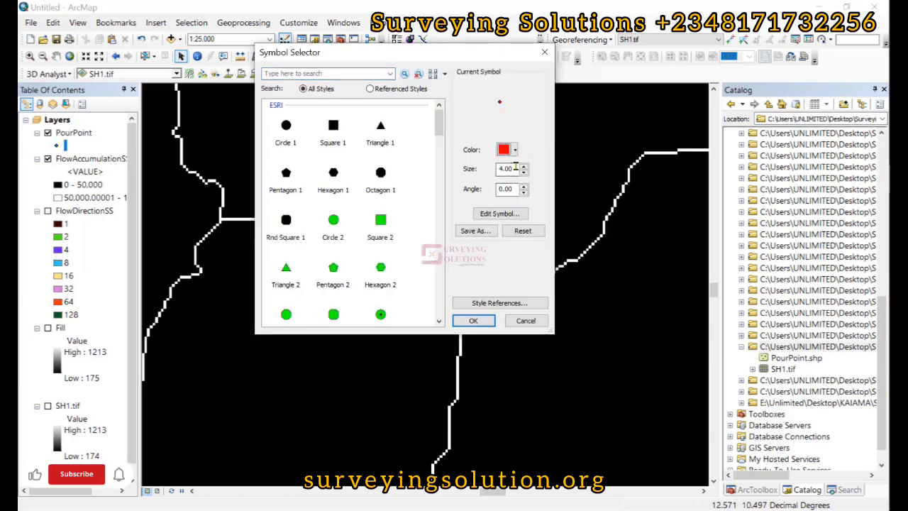
pyautogui.doubleClick(505, 168)
pyautogui.write('10')
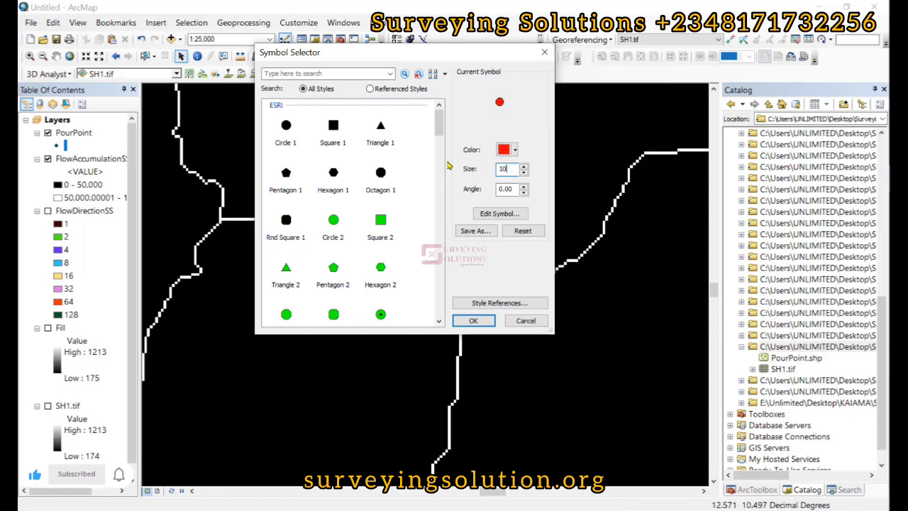
pyautogui.click(469, 321)
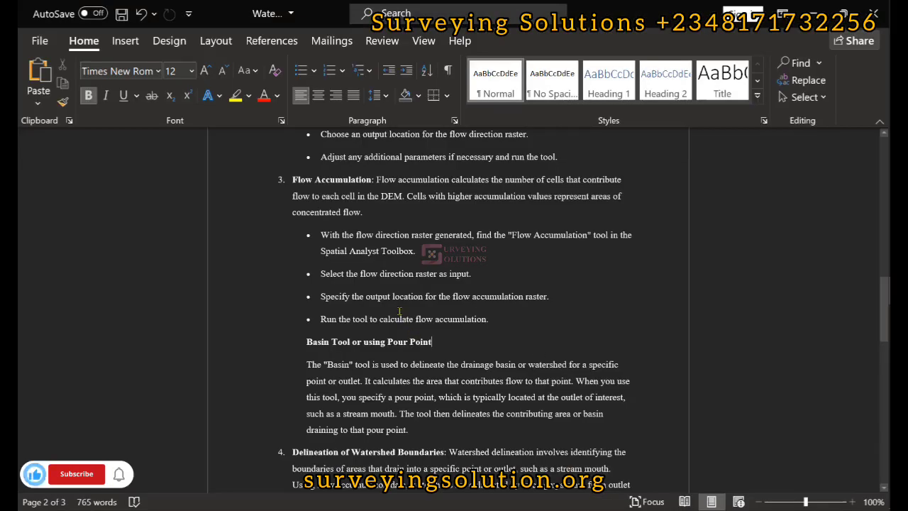
pyautogui.scroll(-3, 399, 311)
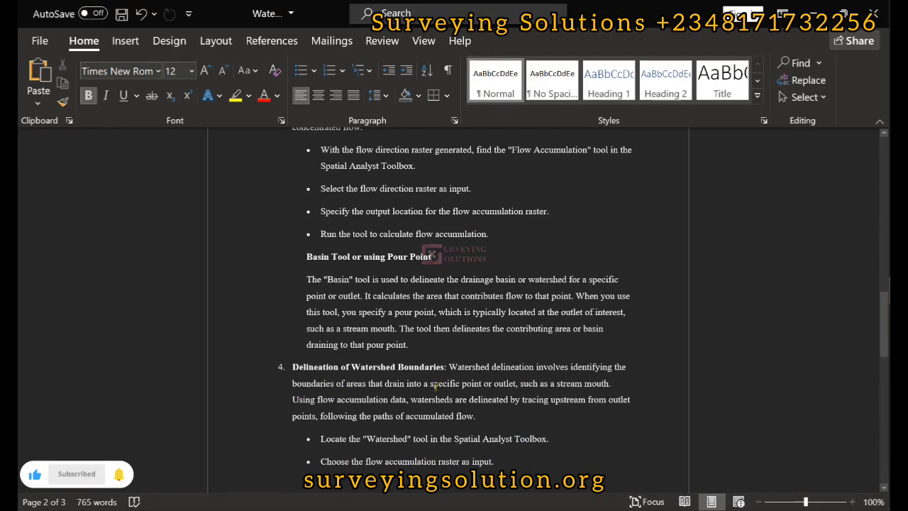
pyautogui.scroll(2, 434, 385)
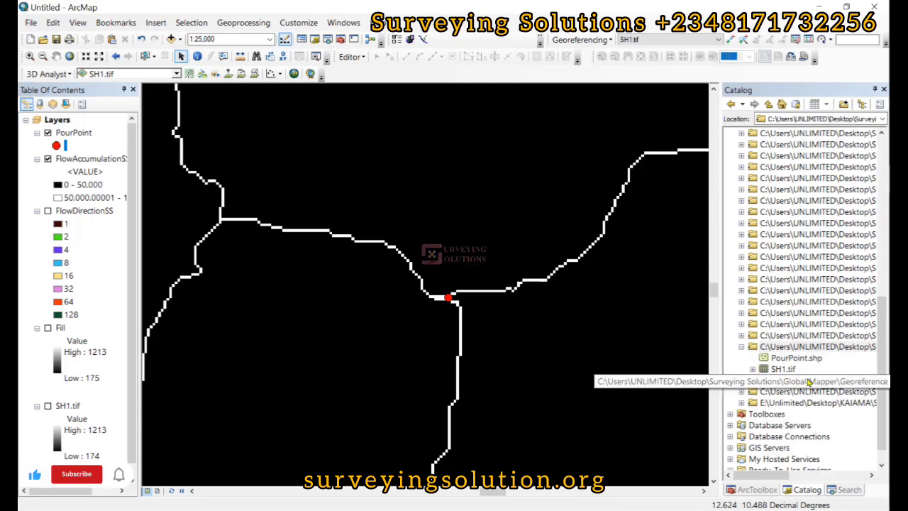
# Run the Hydrology Watershed tool with FlowDirectionSS and PourPoint as inputs, producing Watersh_Flow3
pyautogui.click(756, 489)
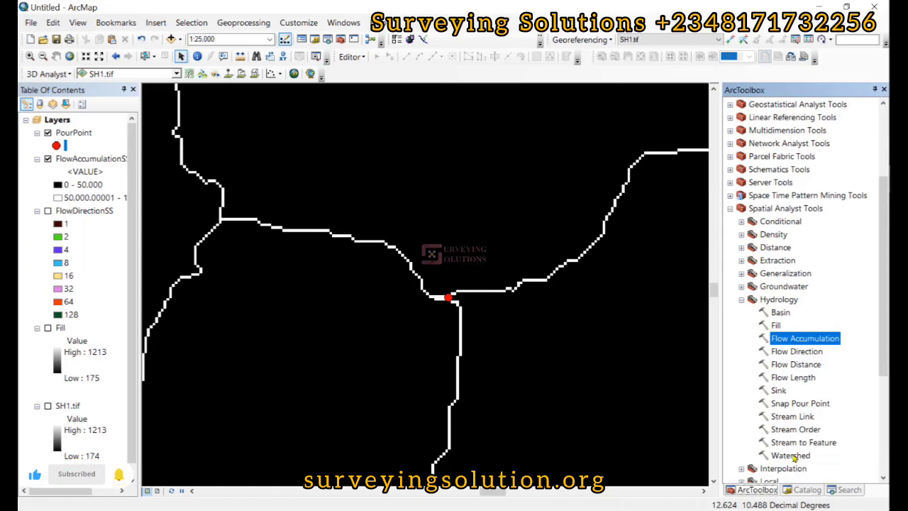
pyautogui.doubleClick(791, 456)
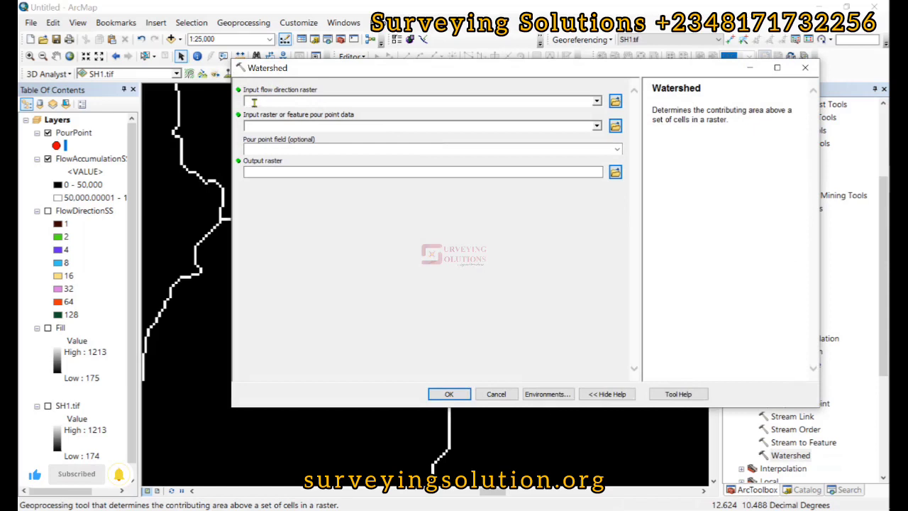
pyautogui.click(597, 103)
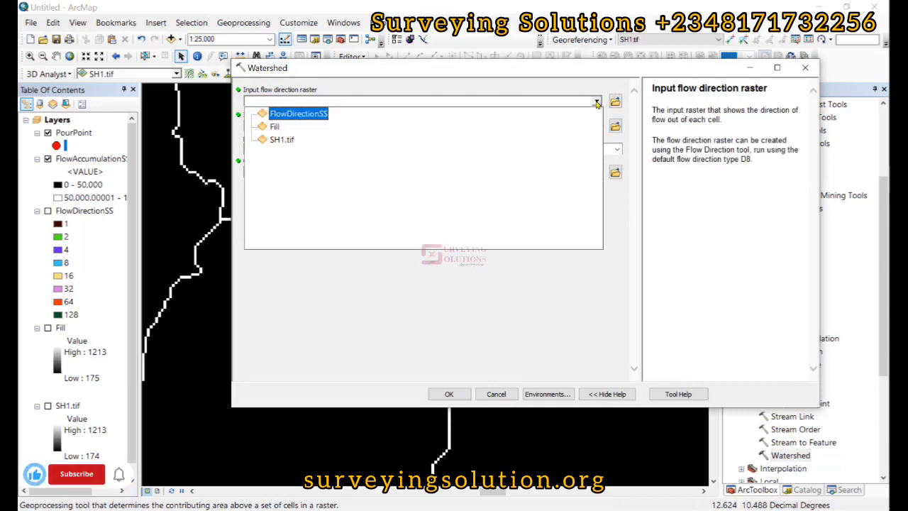
pyautogui.click(277, 113)
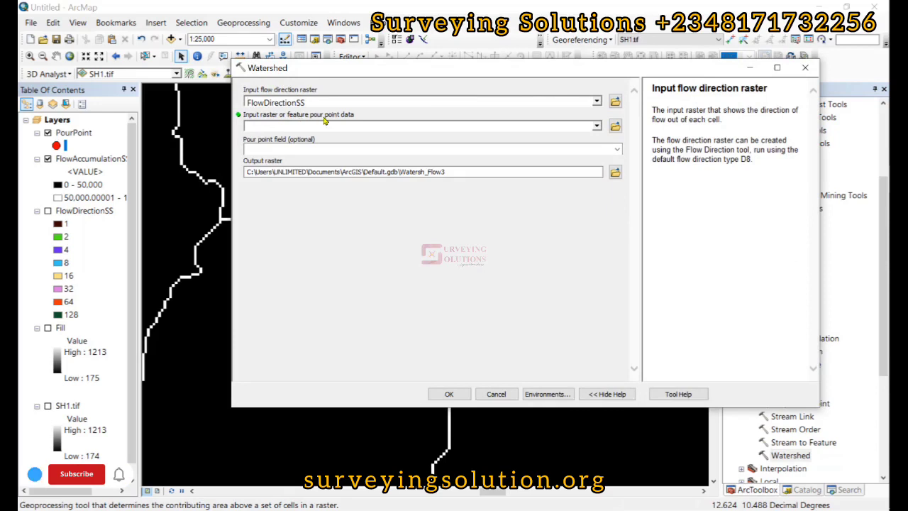
pyautogui.click(596, 125)
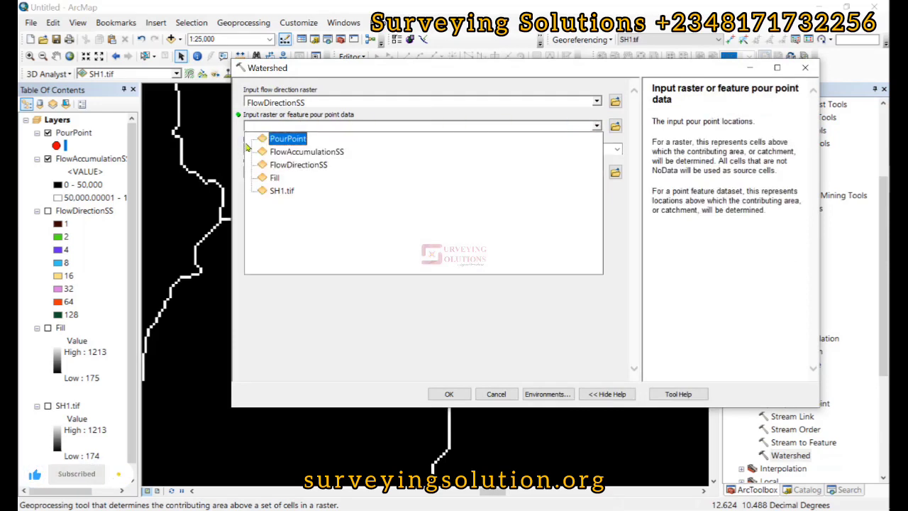
pyautogui.click(298, 139)
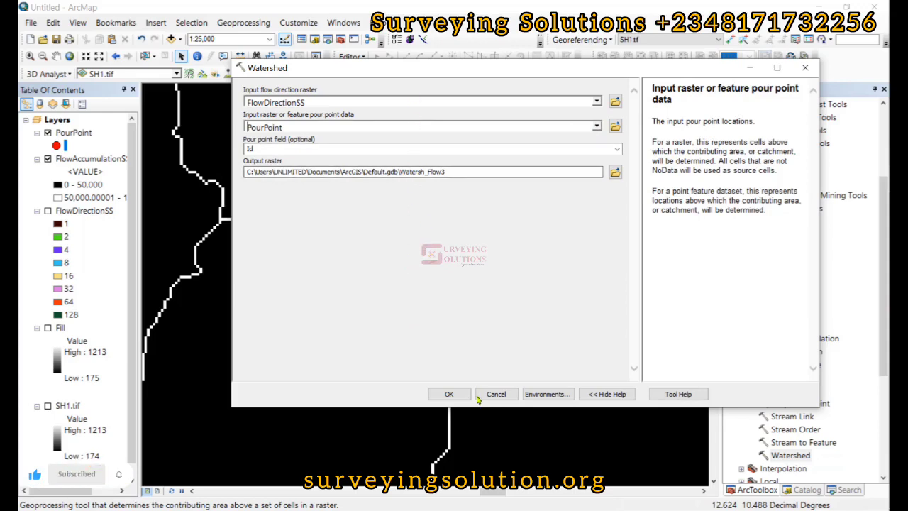
pyautogui.click(449, 393)
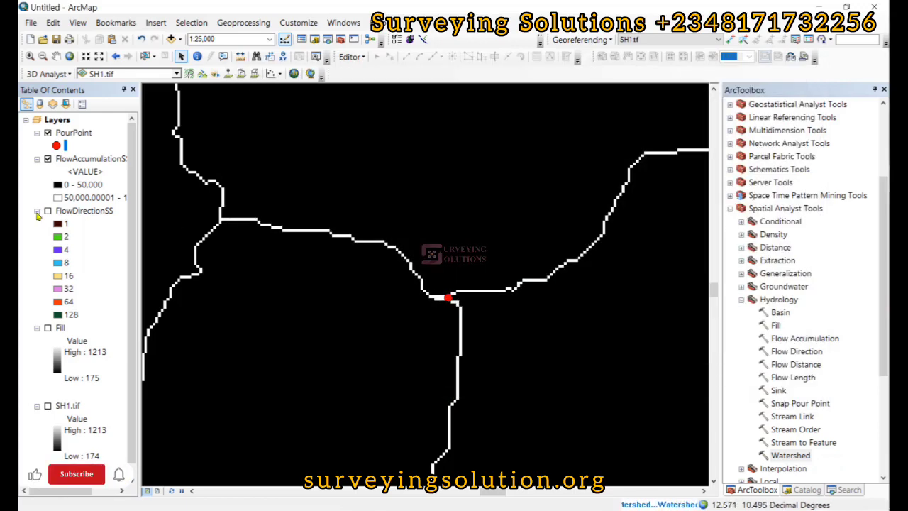
pyautogui.rightClick(90, 158)
# Zoom to the FlowAccumulationSS extent, then hide that layer to reveal the black watershed
pyautogui.click(140, 235)
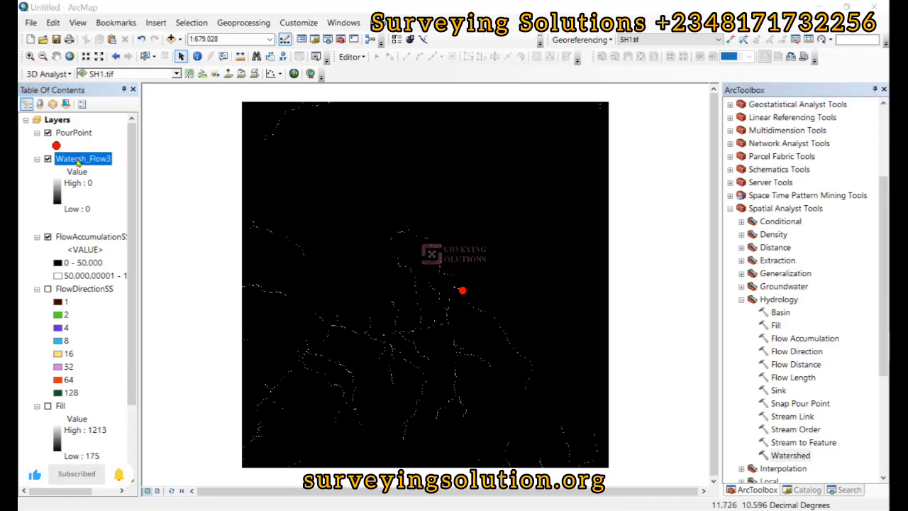
pyautogui.click(48, 238)
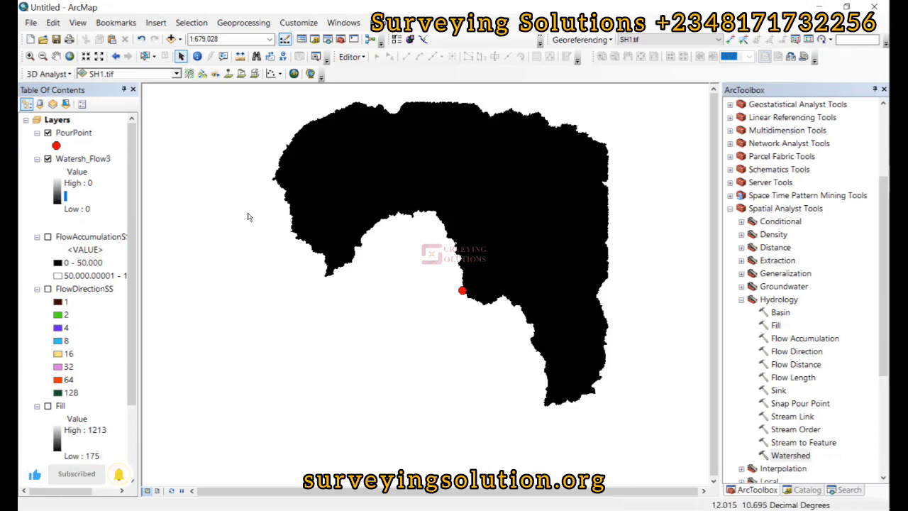
pyautogui.scroll(-5, 761, 347)
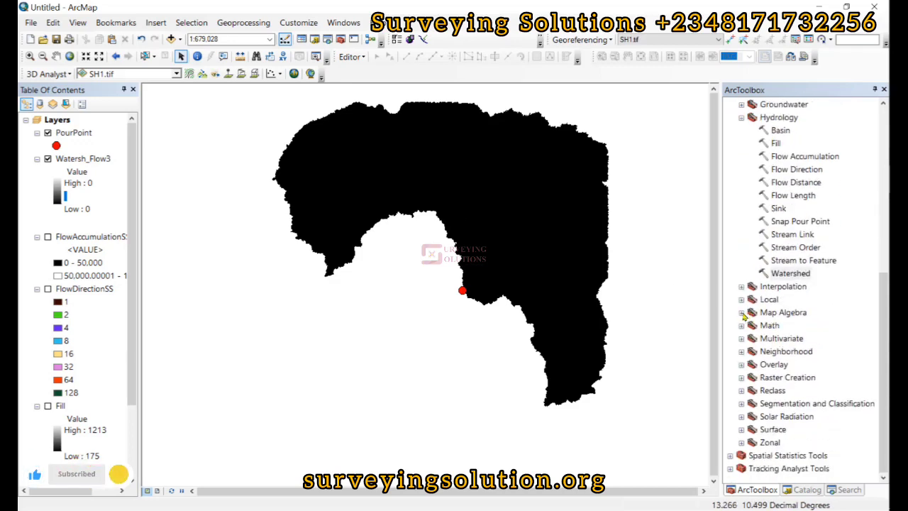
# Compute "FlowAccumulationSS" > 1000 in Raster Calculator, saving the output as flowaccumul1000
pyautogui.click(741, 312)
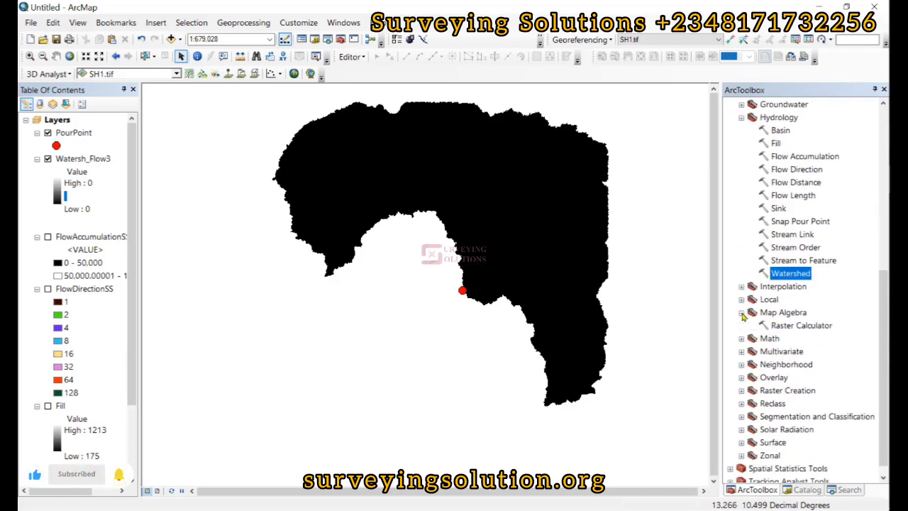
pyautogui.doubleClick(793, 326)
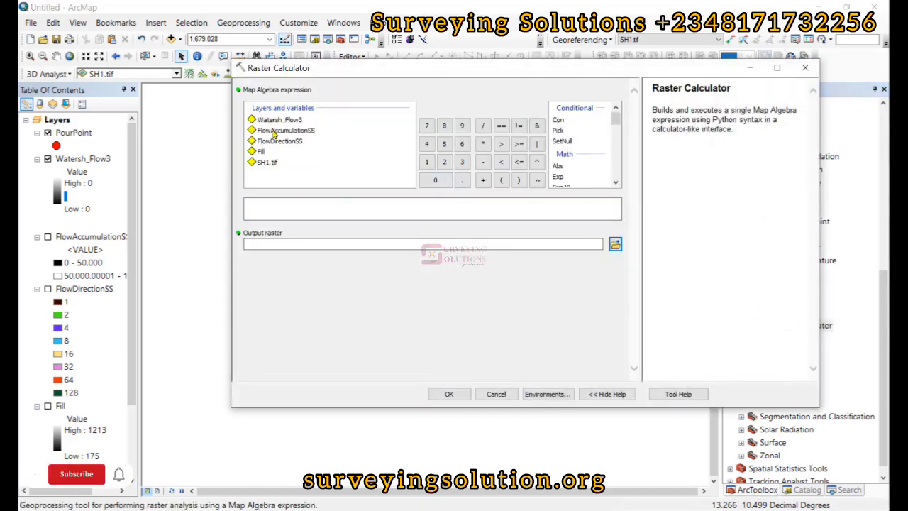
pyautogui.doubleClick(277, 130)
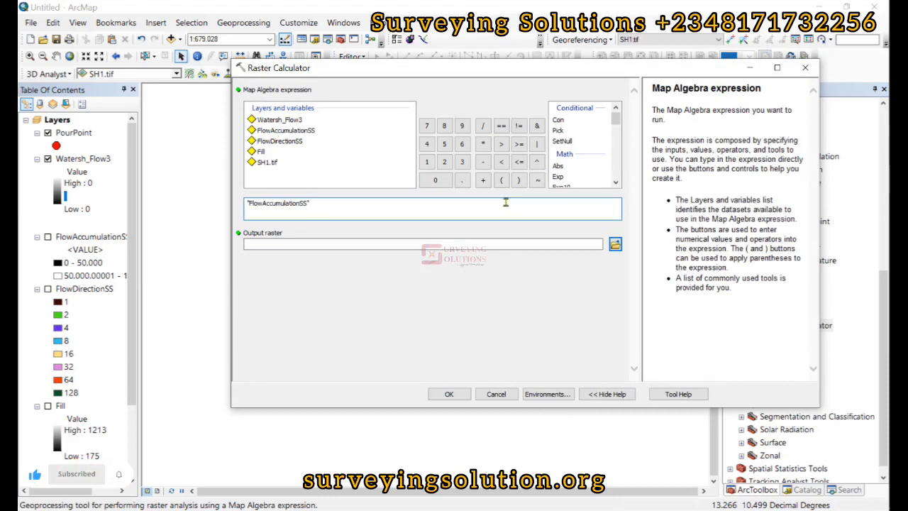
pyautogui.click(501, 144)
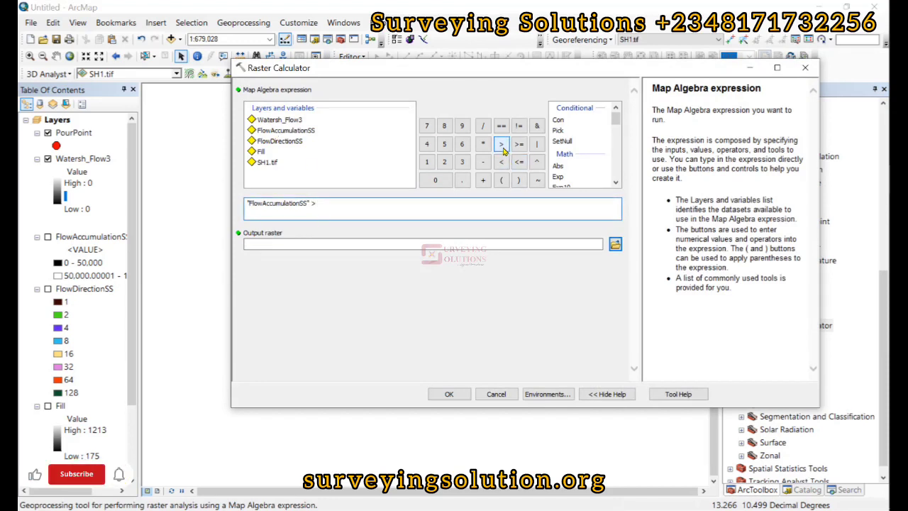
pyautogui.write('1000')
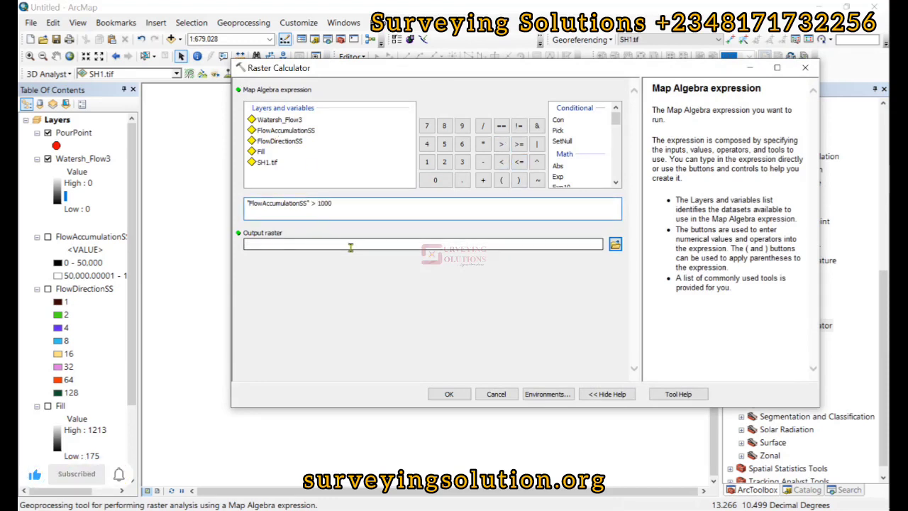
pyautogui.click(355, 245)
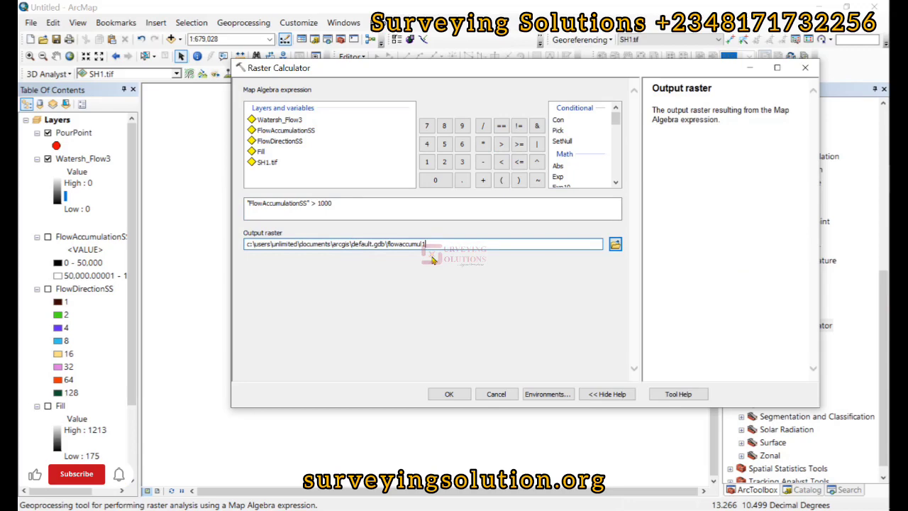
pyautogui.write('000')
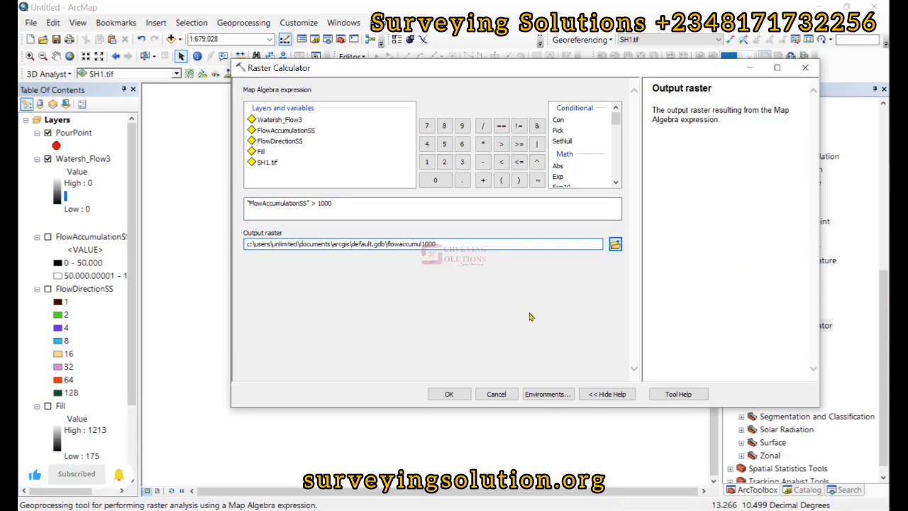
pyautogui.click(449, 394)
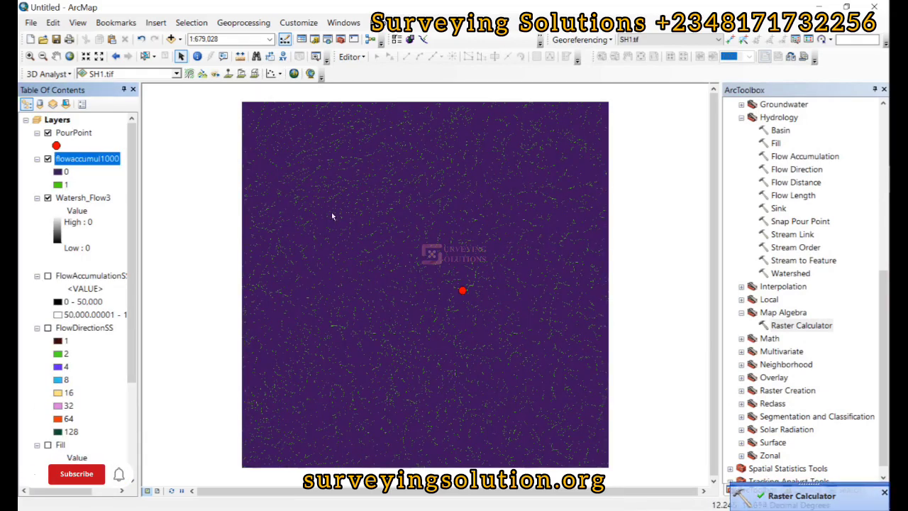
pyautogui.scroll(-1, 343, 166)
pyautogui.scroll(-5, 354, 197)
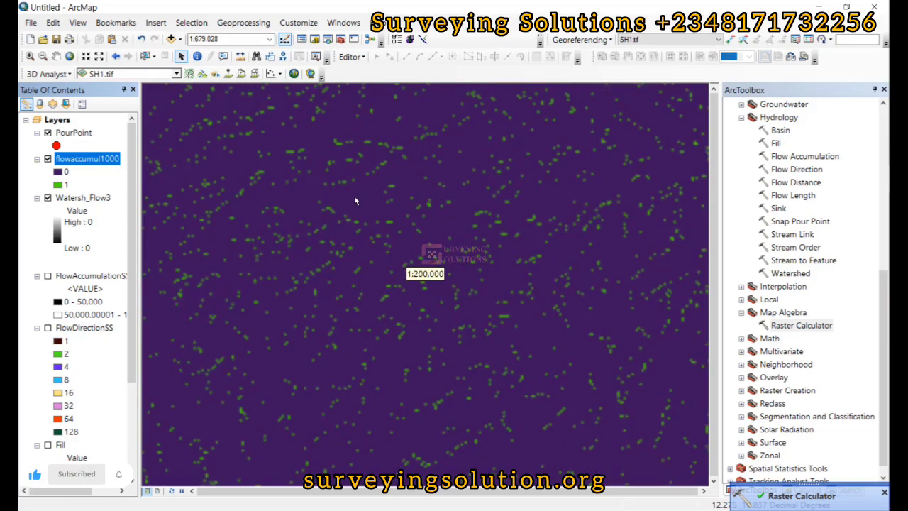
pyautogui.scroll(-1, 356, 201)
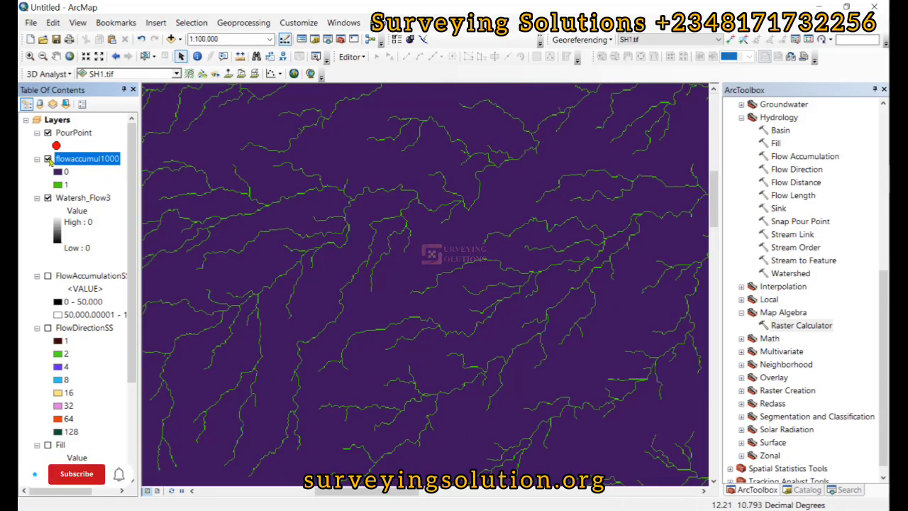
pyautogui.rightClick(93, 161)
pyautogui.click(140, 227)
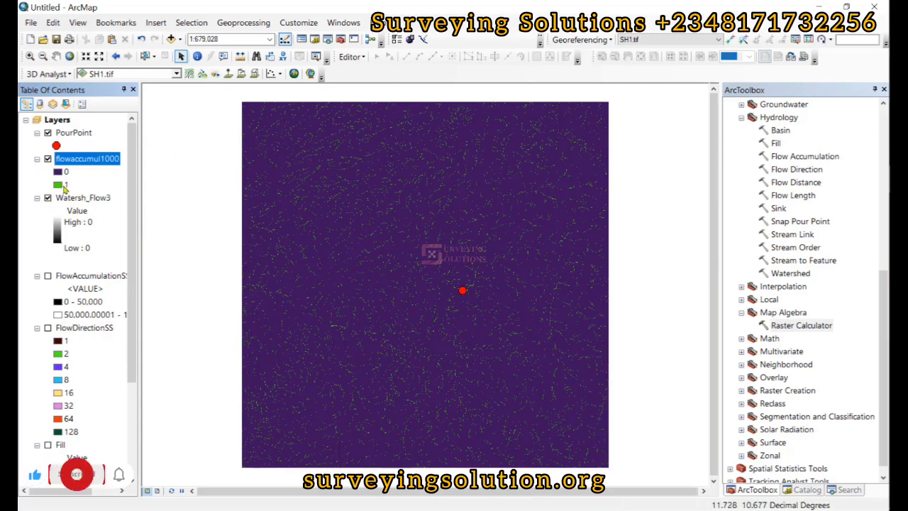
pyautogui.click(73, 200)
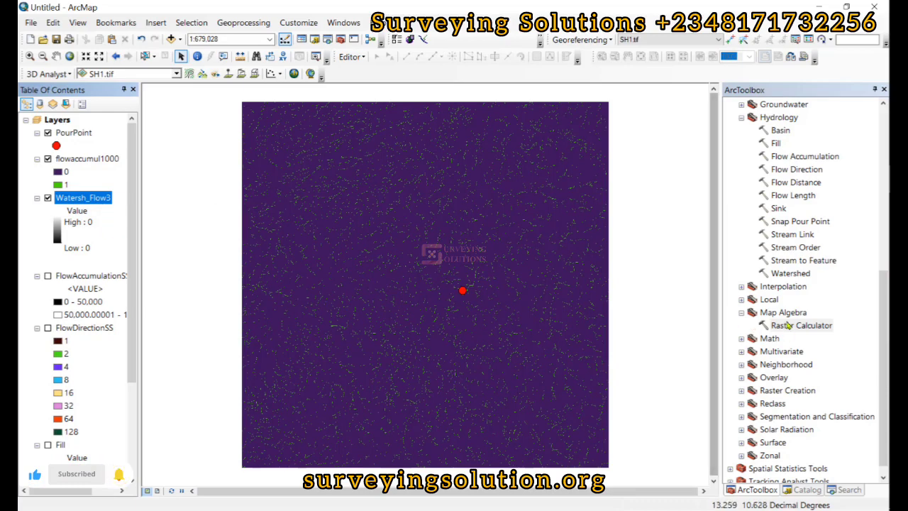
# Load Watersh_Flow3 into Raster to Polygon and rename the output RasterT_WatershedPLG
pyautogui.scroll(8, 806, 276)
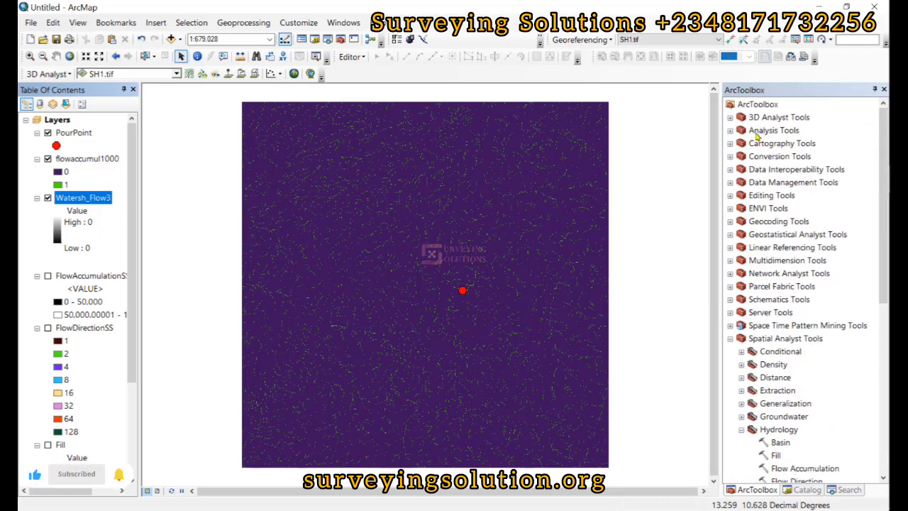
pyautogui.click(729, 156)
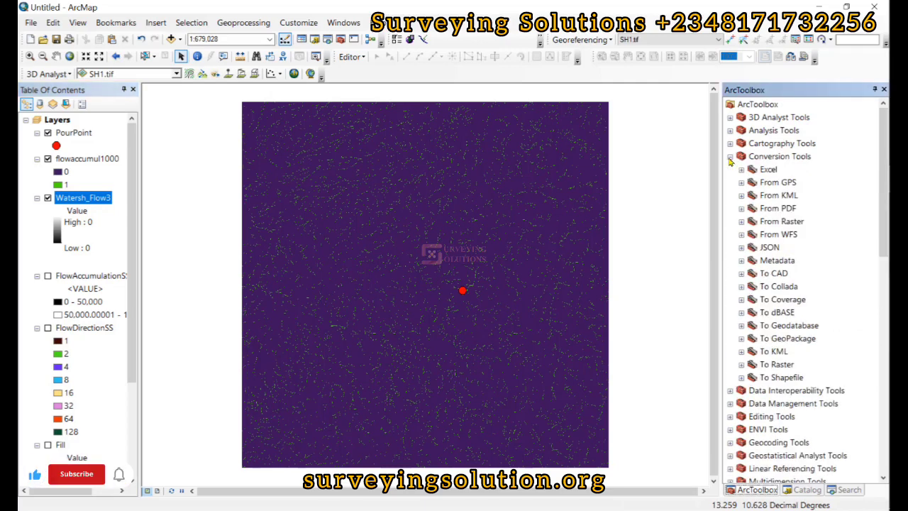
pyautogui.click(741, 221)
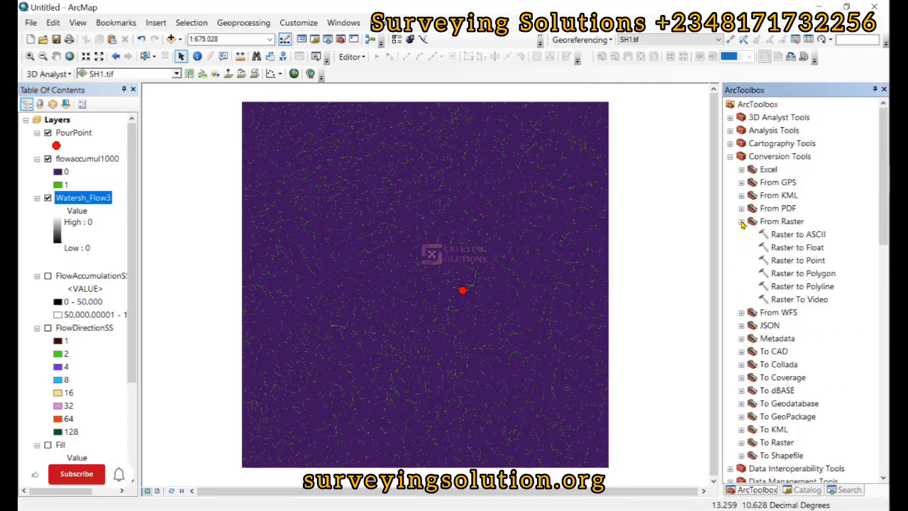
pyautogui.doubleClick(784, 275)
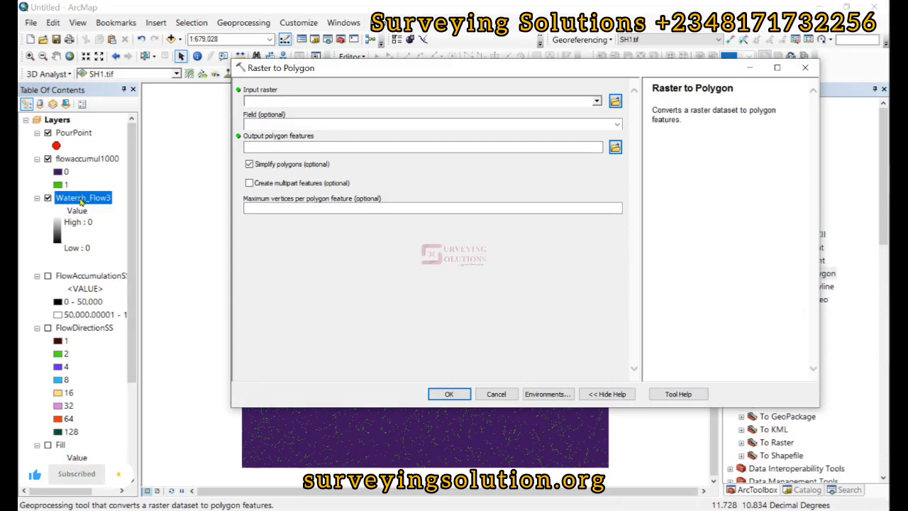
pyautogui.moveTo(81, 202); pyautogui.dragTo(285, 106)
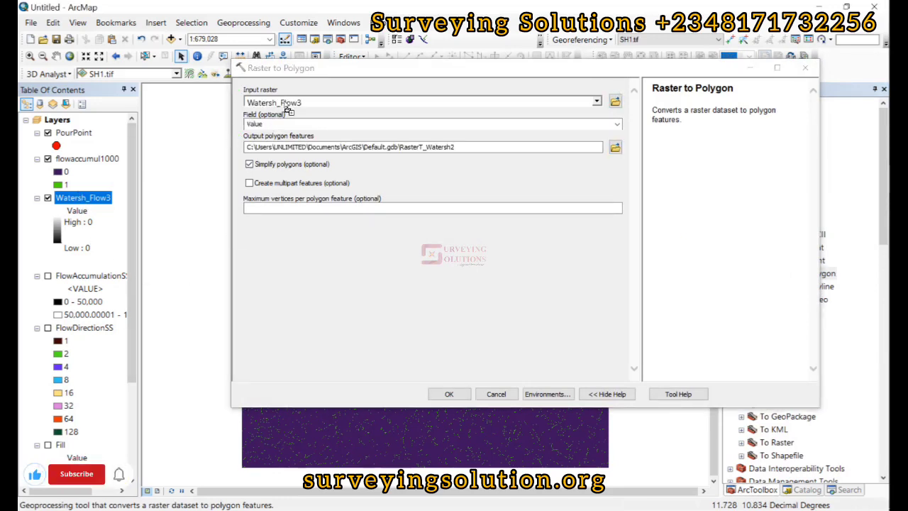
pyautogui.click(460, 146)
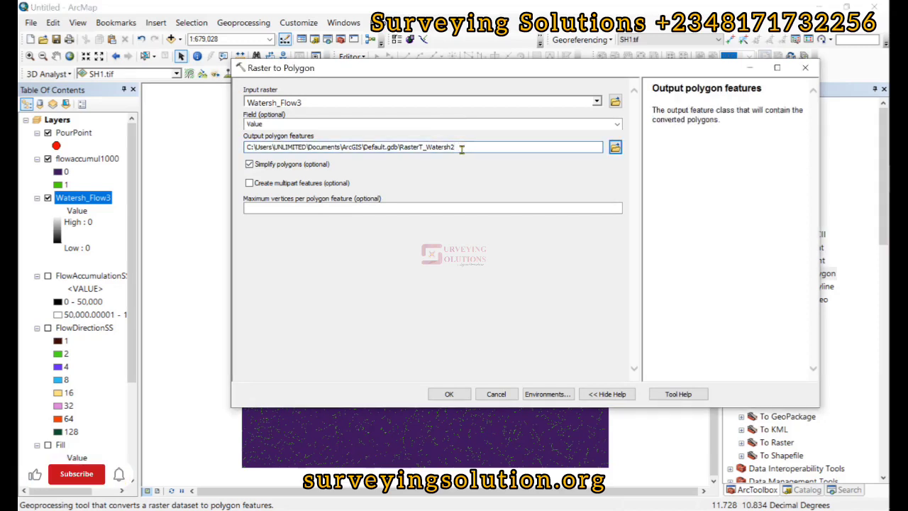
pyautogui.press('BackSpace')
pyautogui.write('edPLG')
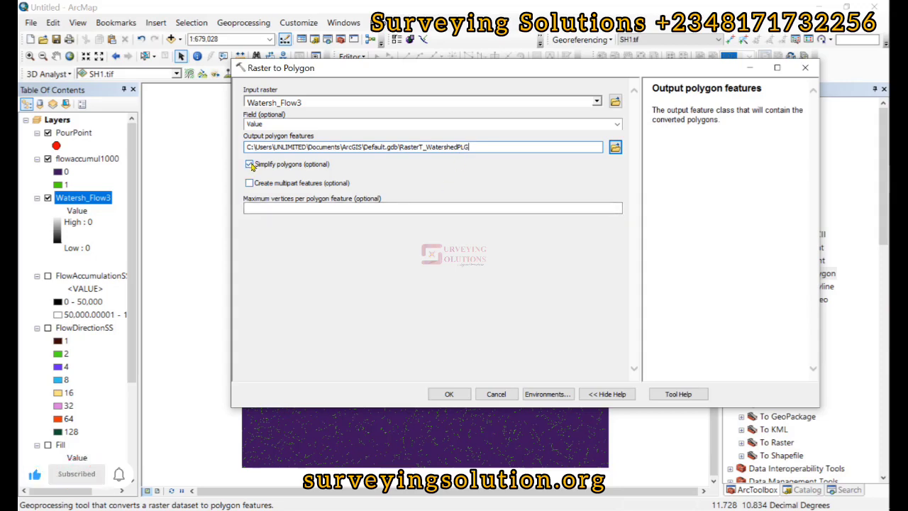
# Run the polygon conversion and style the watershed as a red outline of width 3
pyautogui.click(447, 394)
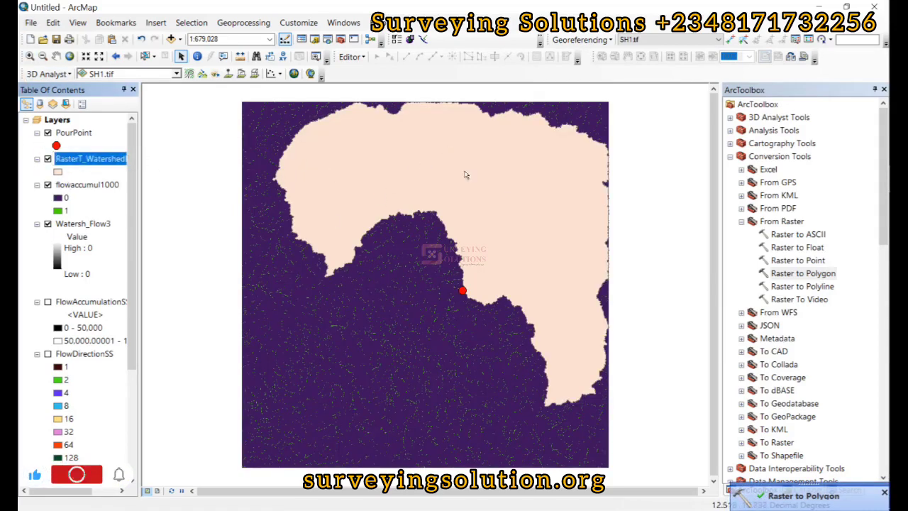
pyautogui.click(58, 172)
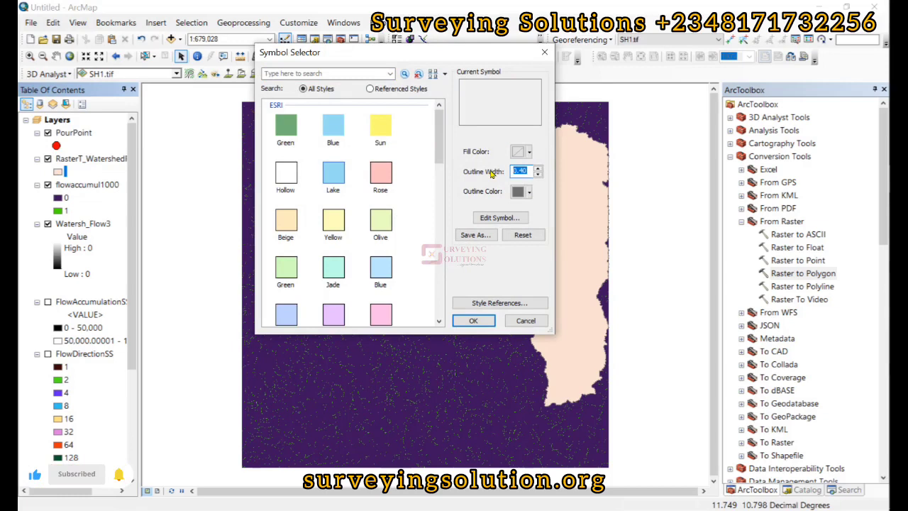
pyautogui.write('3')
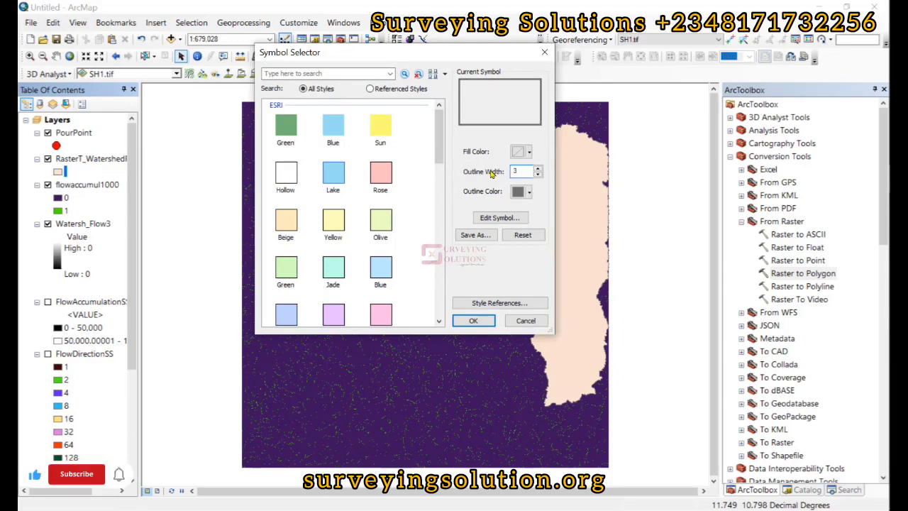
pyautogui.click(528, 192)
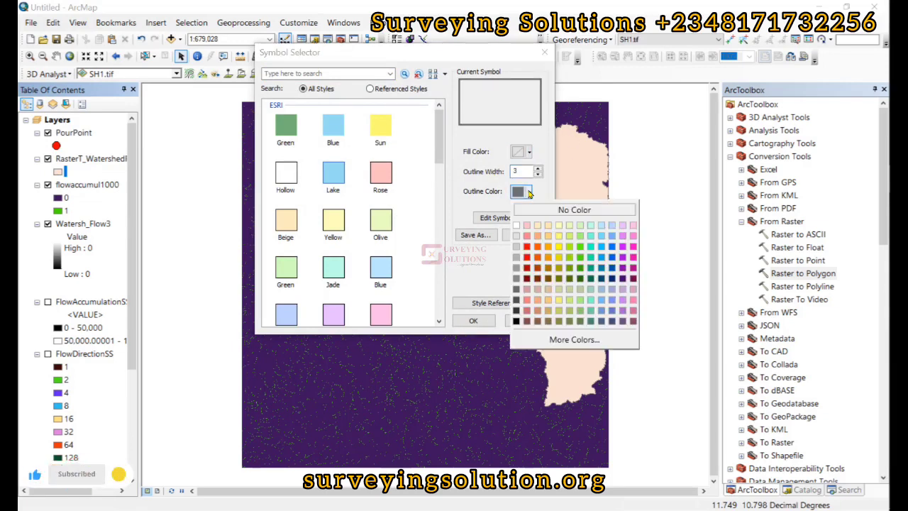
pyautogui.click(527, 246)
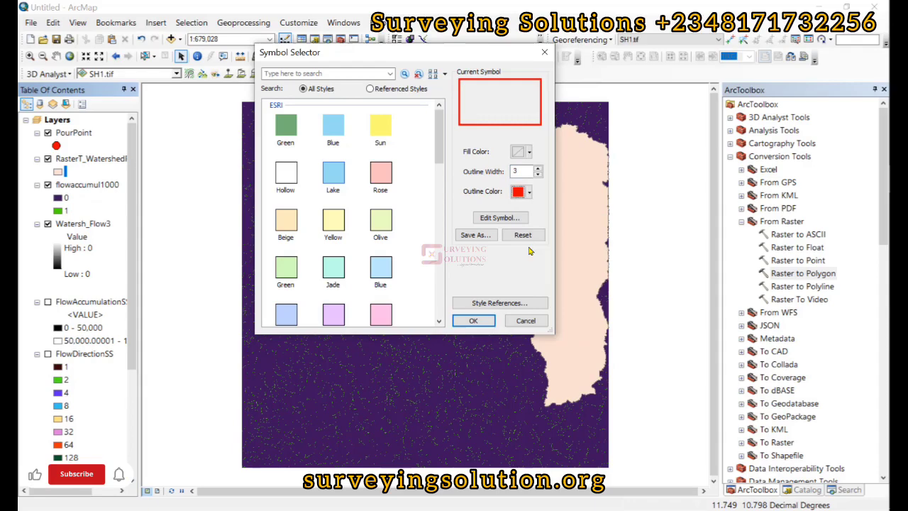
pyautogui.click(474, 321)
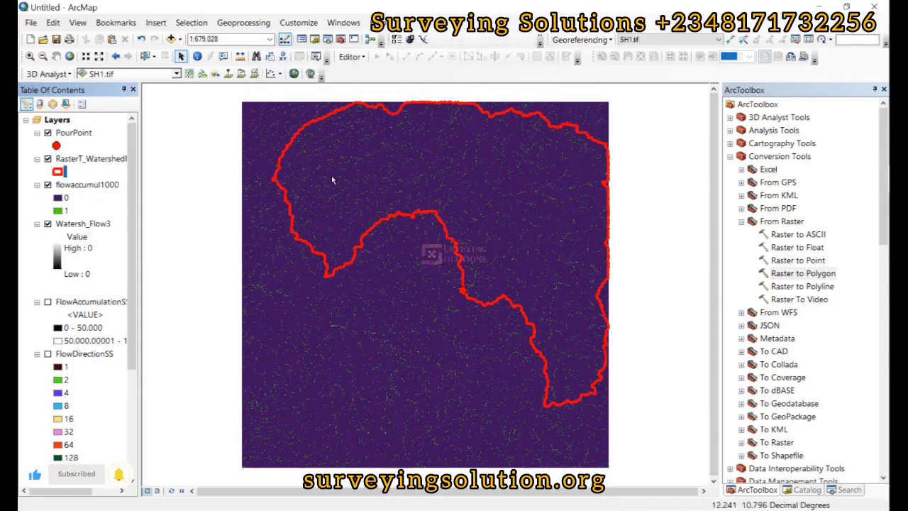
# Hide Watersh_Flow3 so flowaccumul1000 shows beneath the red outline
pyautogui.scroll(2, 375, 154)
pyautogui.click(47, 224)
pyautogui.click(48, 184)
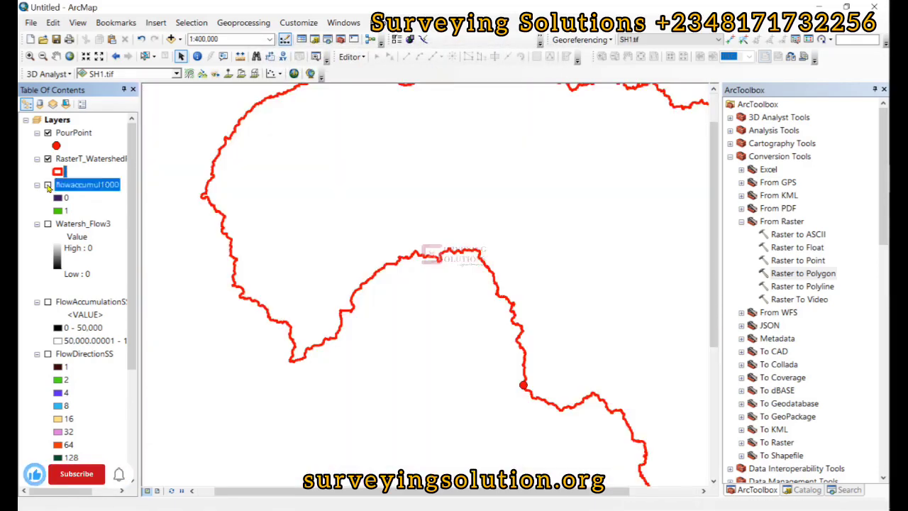
pyautogui.click(48, 185)
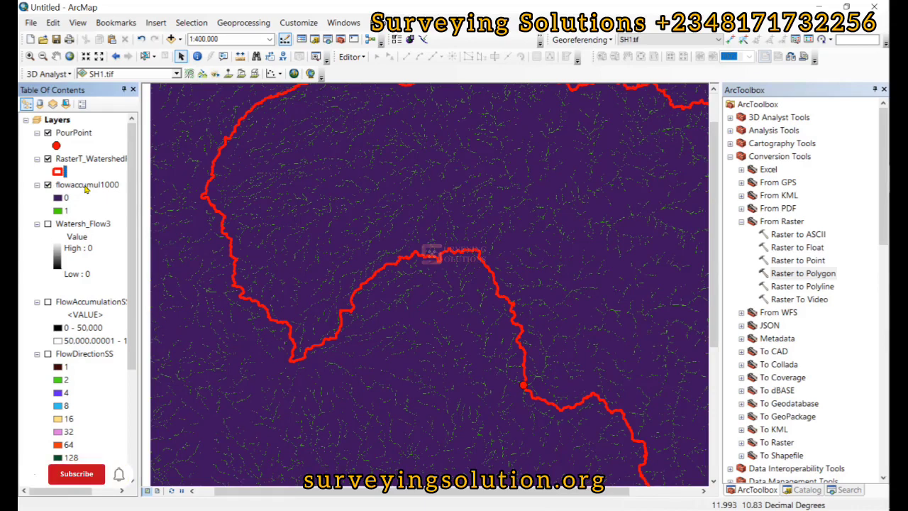
# Convert flowaccumul1000 with Raster to Polyline into a RasterT_flowaccumulation layer
pyautogui.click(85, 186)
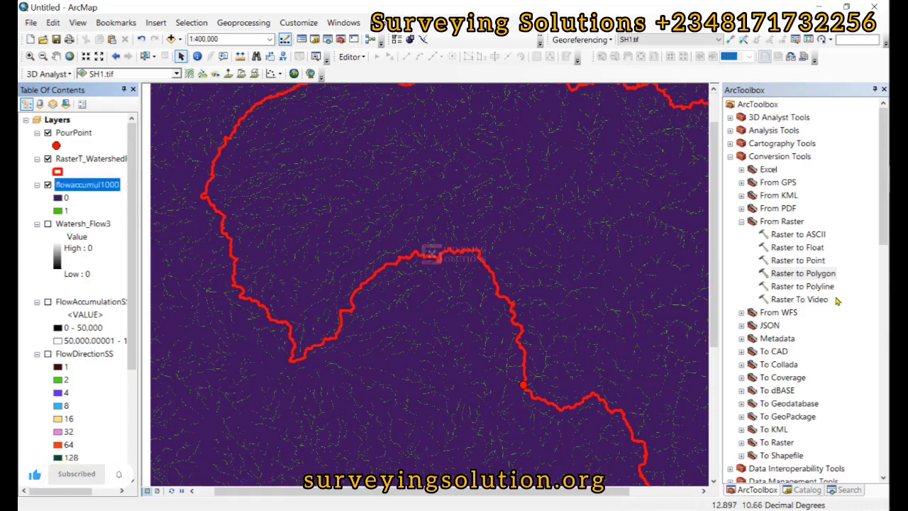
pyautogui.doubleClick(808, 286)
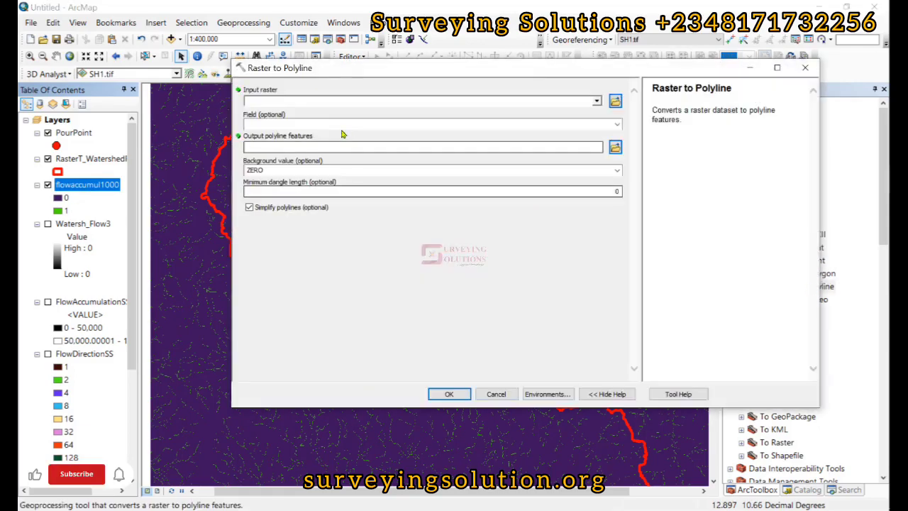
pyautogui.moveTo(89, 186); pyautogui.dragTo(317, 107)
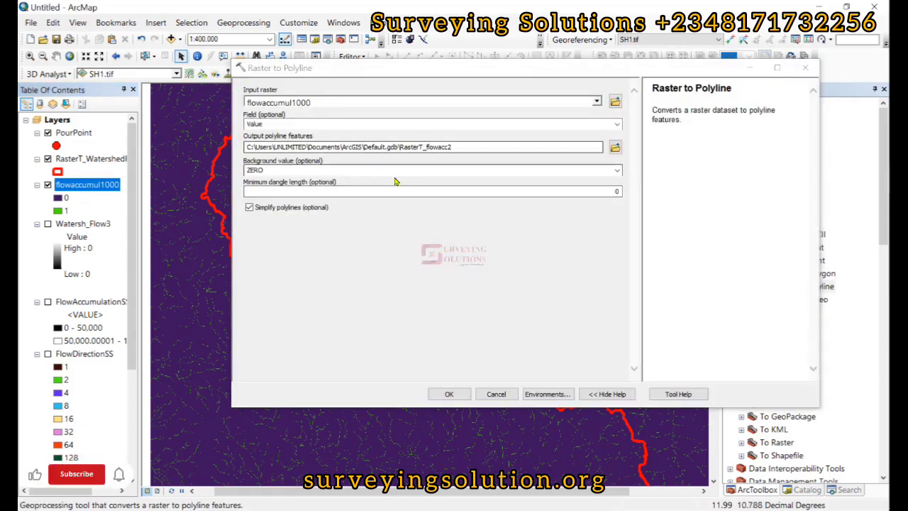
pyautogui.click(456, 146)
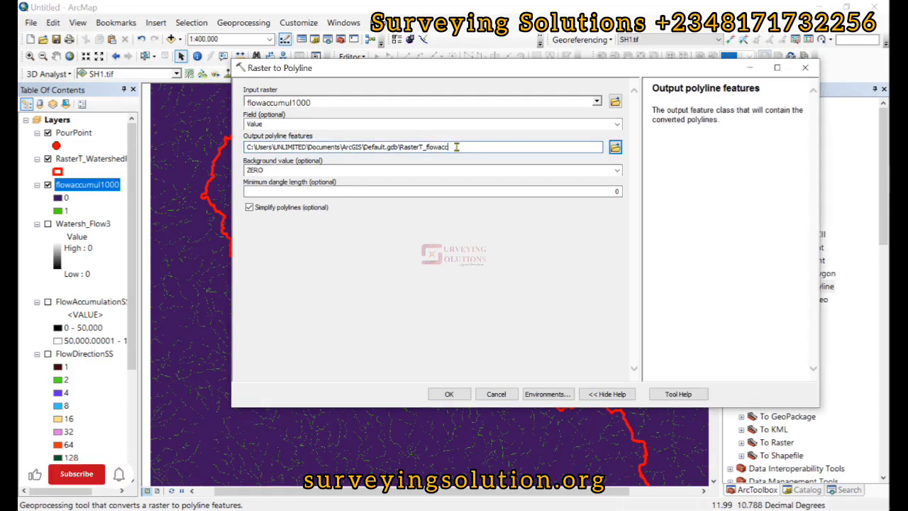
pyautogui.write('m')
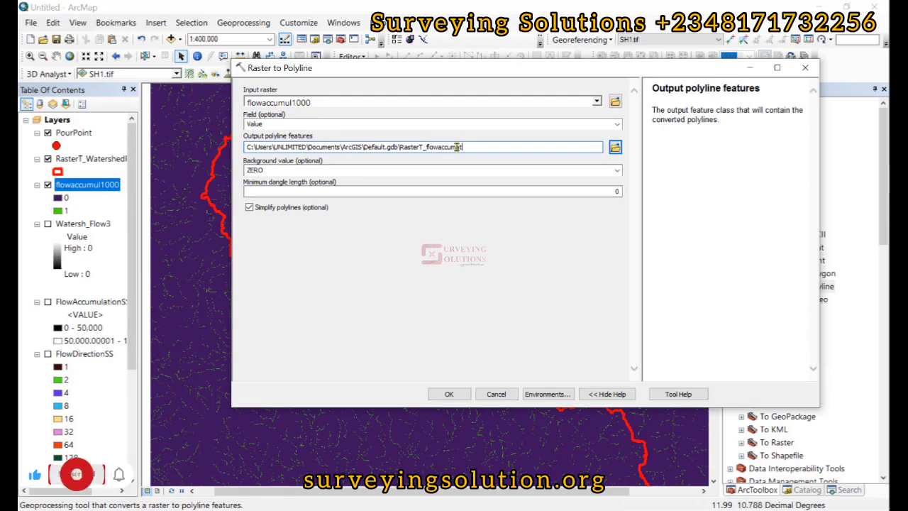
pyautogui.write('ulationPL1')
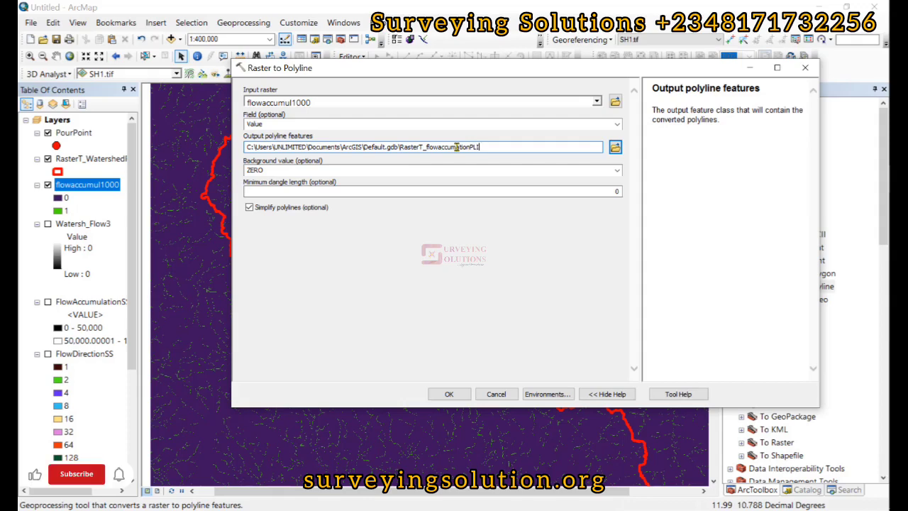
pyautogui.click(446, 394)
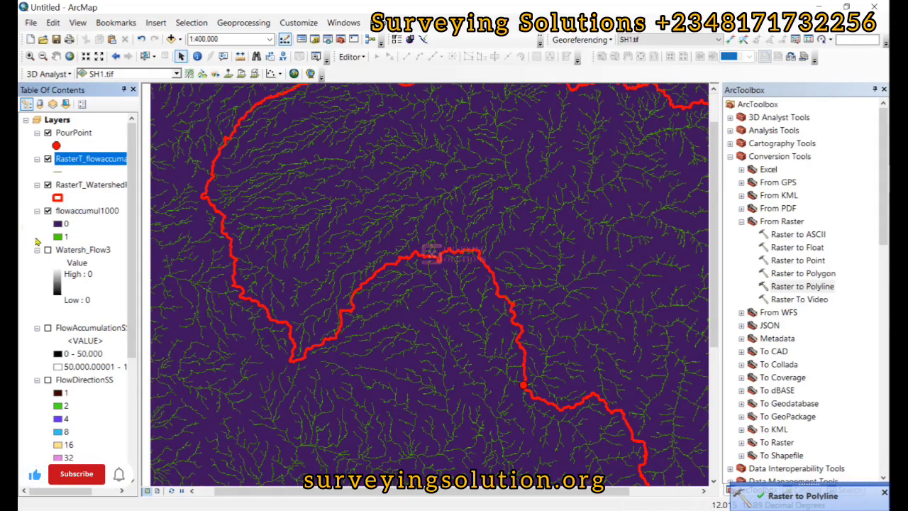
# Hide flowaccumul1000 and zoom to both the stream-line and watershed polygon layers
pyautogui.click(47, 211)
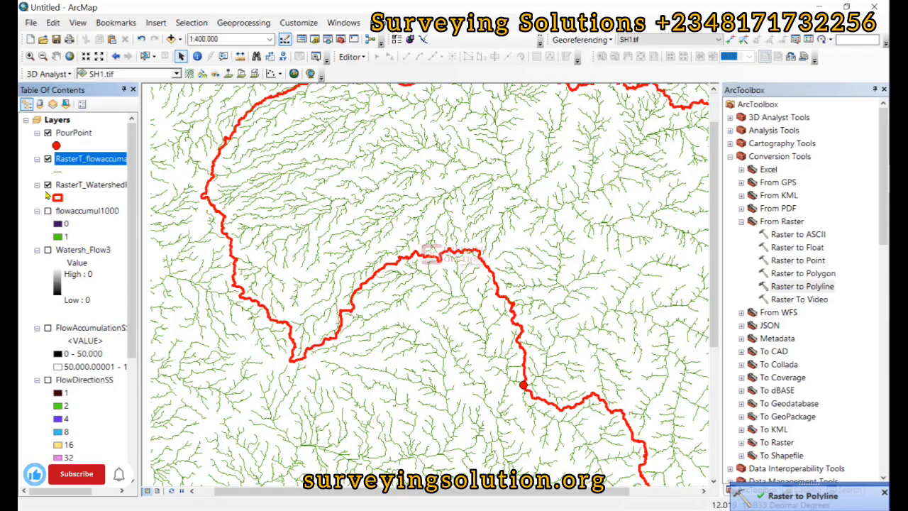
pyautogui.click(86, 185)
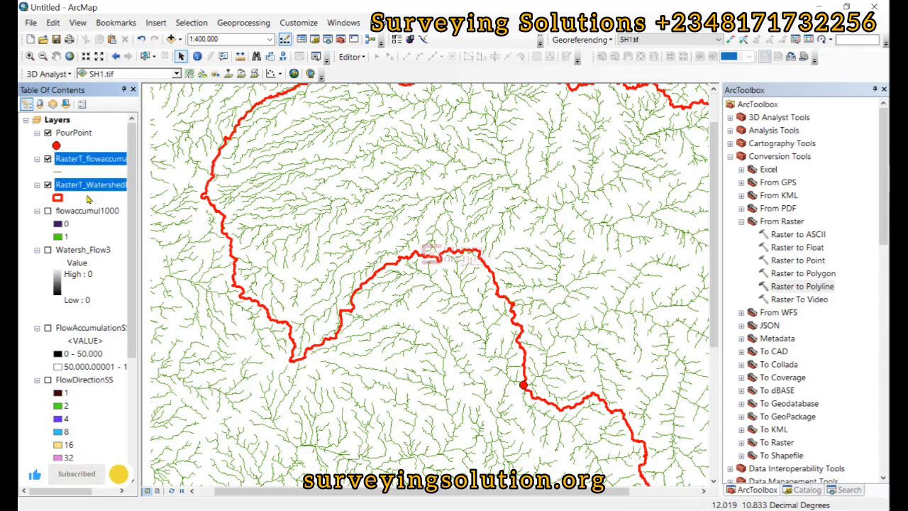
pyautogui.keyDown('ctrl'); pyautogui.click(88, 159); pyautogui.keyUp('ctrl')
pyautogui.rightClick(88, 159)
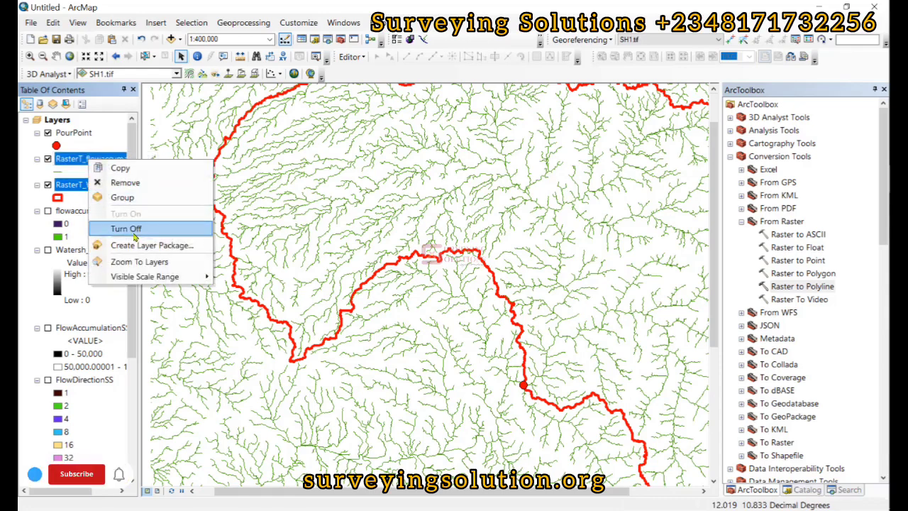
pyautogui.click(135, 262)
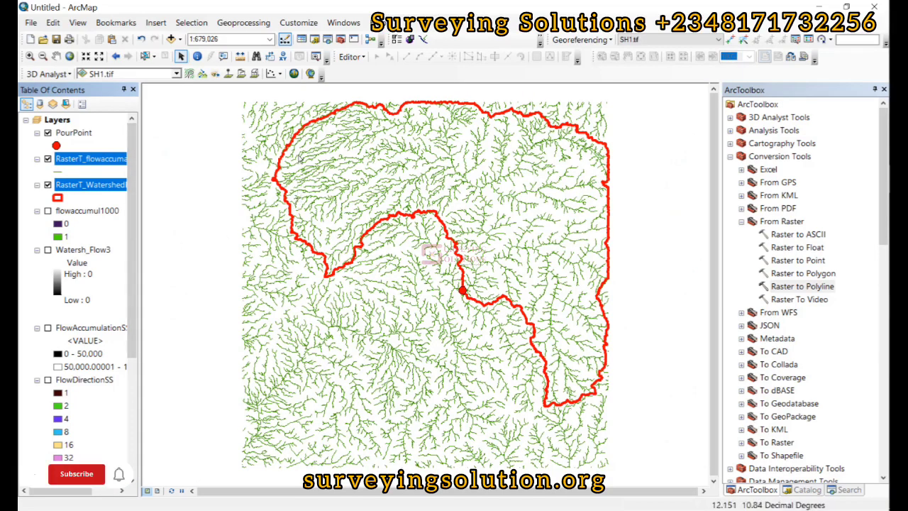
pyautogui.click(243, 23)
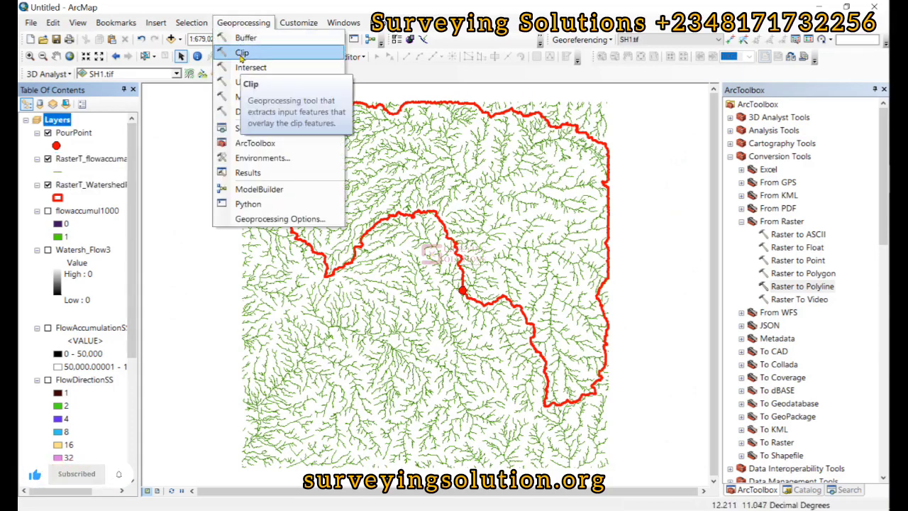
# Clip the stream polylines with RasterT_WatershedPLG, writing the output to WATERSHEDSS
pyautogui.click(242, 54)
pyautogui.click(250, 100)
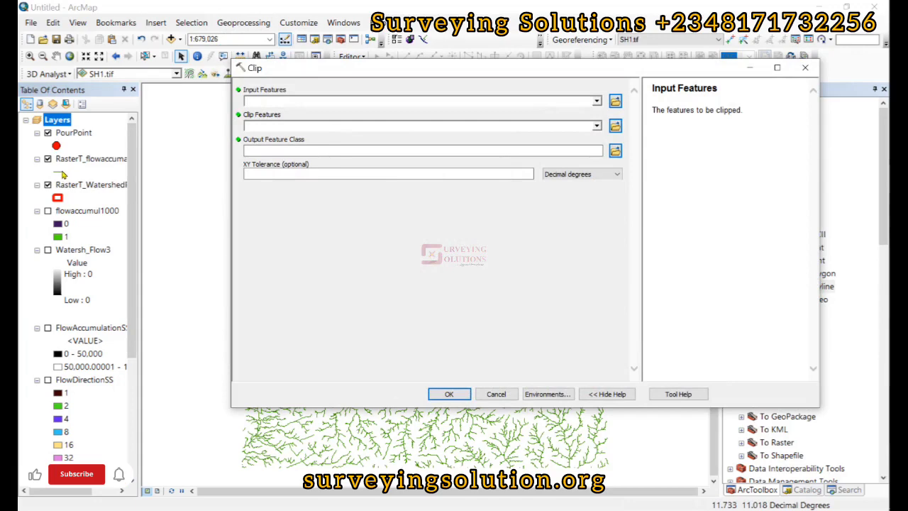
pyautogui.moveTo(335, 72); pyautogui.dragTo(343, 134)
pyautogui.moveTo(91, 159); pyautogui.dragTo(349, 175)
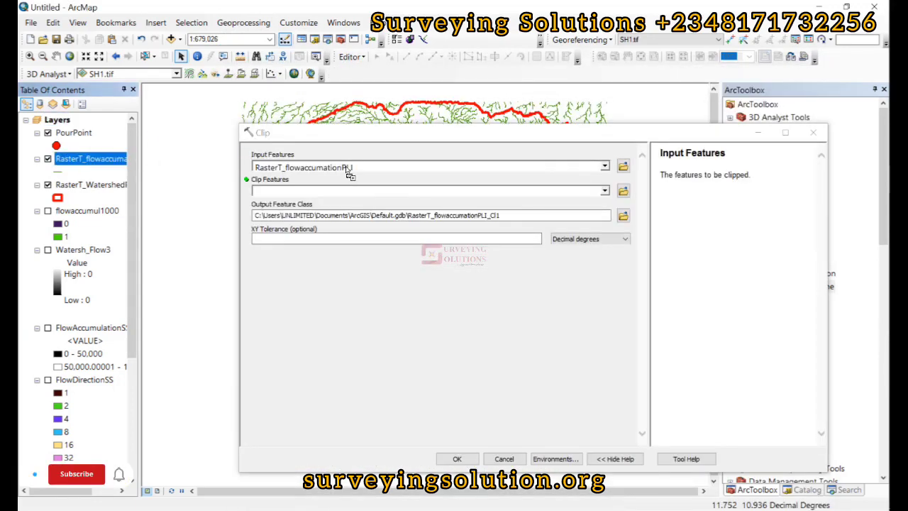
pyautogui.click(305, 193)
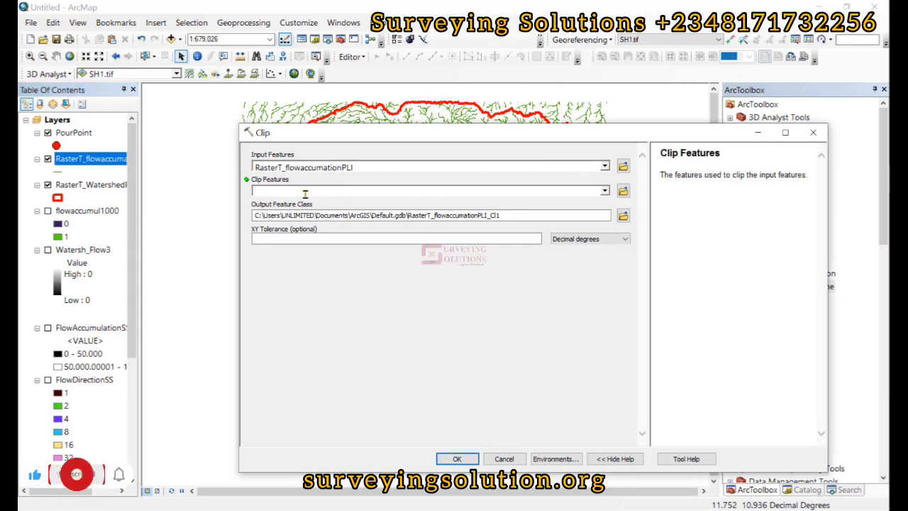
pyautogui.moveTo(80, 186); pyautogui.dragTo(290, 193)
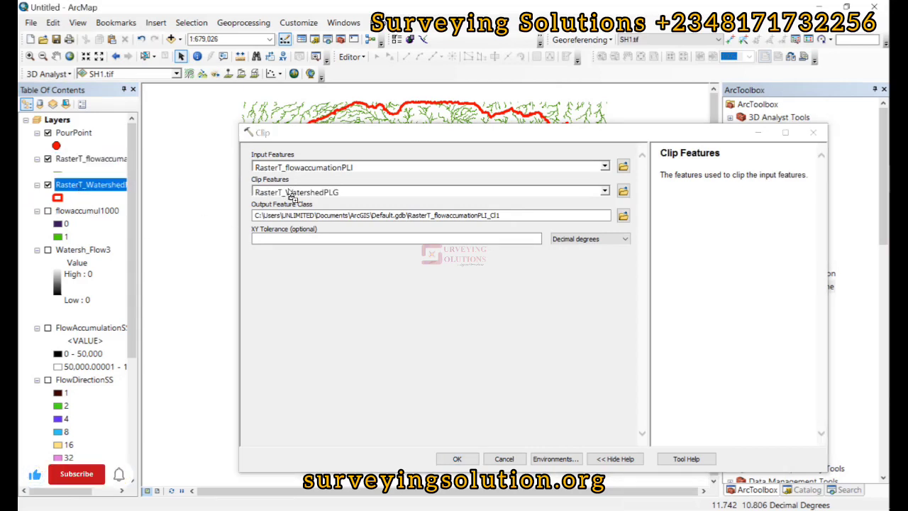
pyautogui.doubleClick(411, 215)
pyautogui.write('WATERSHEDSS')
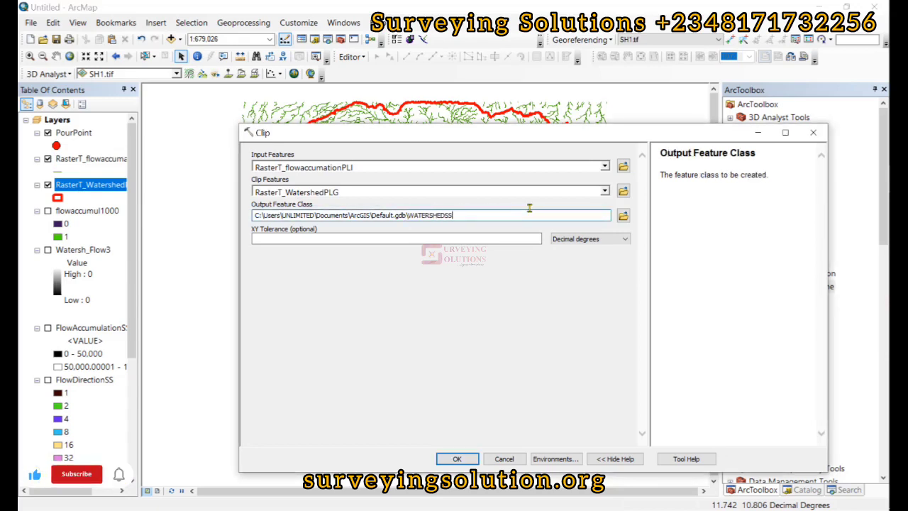
pyautogui.click(457, 459)
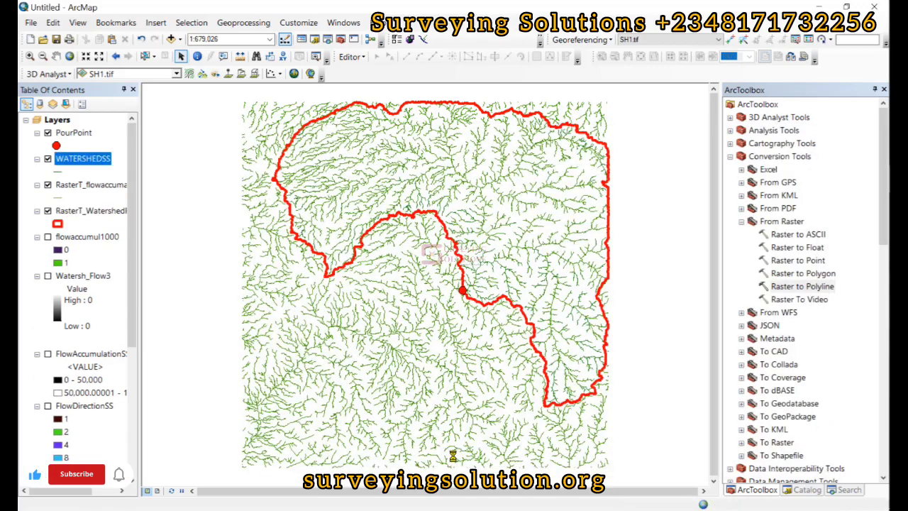
# Hide RasterT_flowaccumulation and zoom to the WATERSHEDSS layer
pyautogui.click(48, 185)
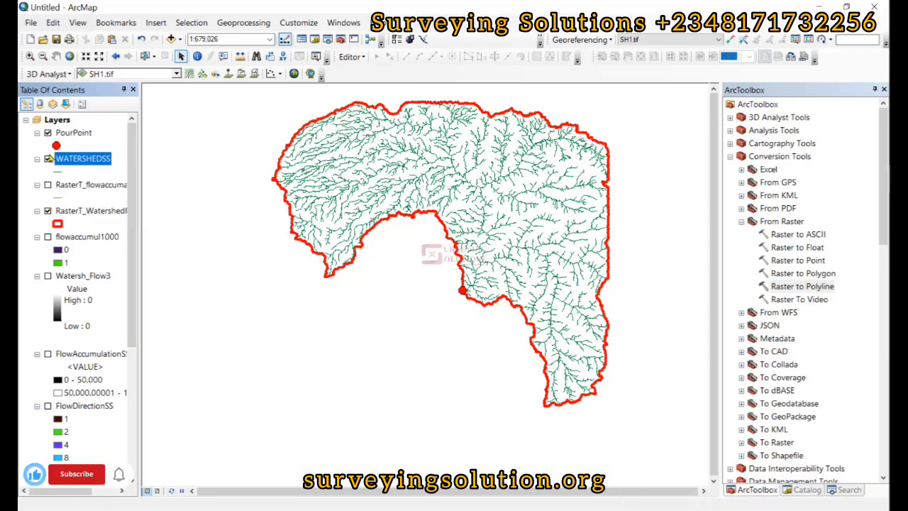
pyautogui.rightClick(75, 162)
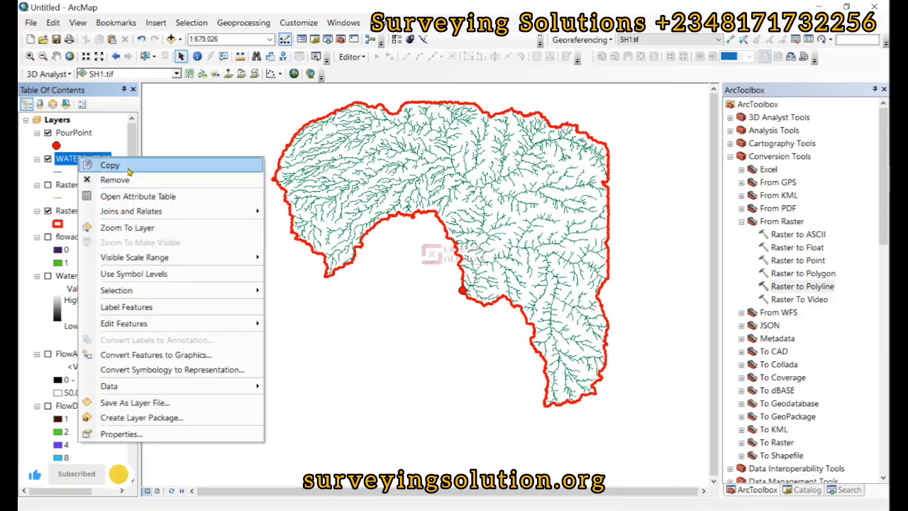
pyautogui.click(127, 228)
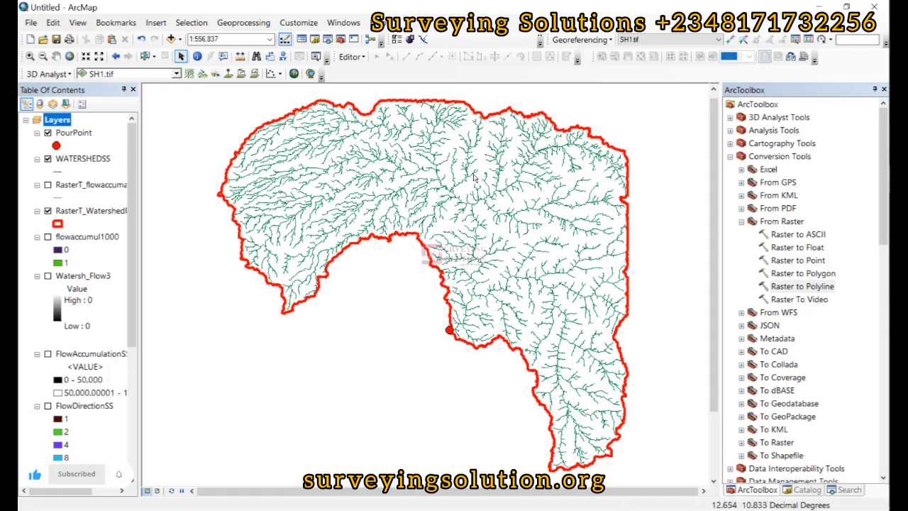
# Recolour the SH1.tif elevation raster with the rainbow colour ramp (174 to 1213) instead of grayscale
pyautogui.scroll(-5, 64, 445)
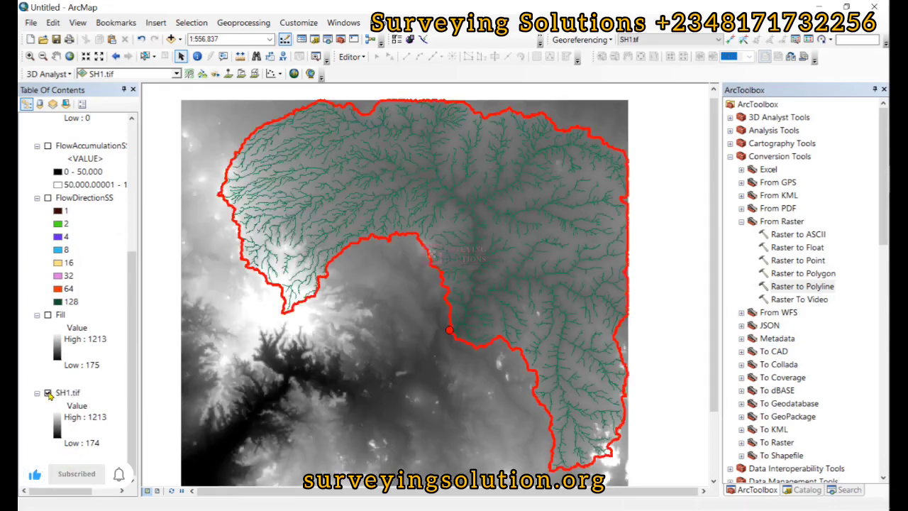
pyautogui.doubleClick(71, 429)
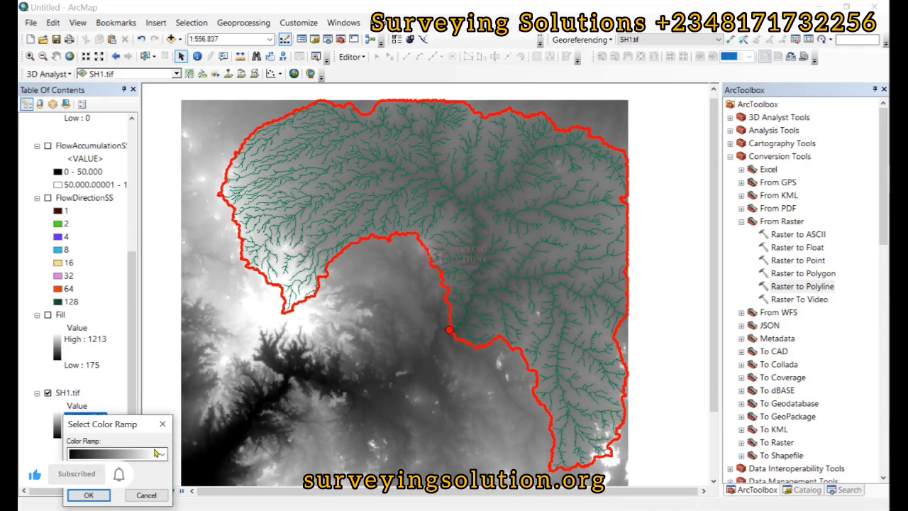
pyautogui.click(156, 456)
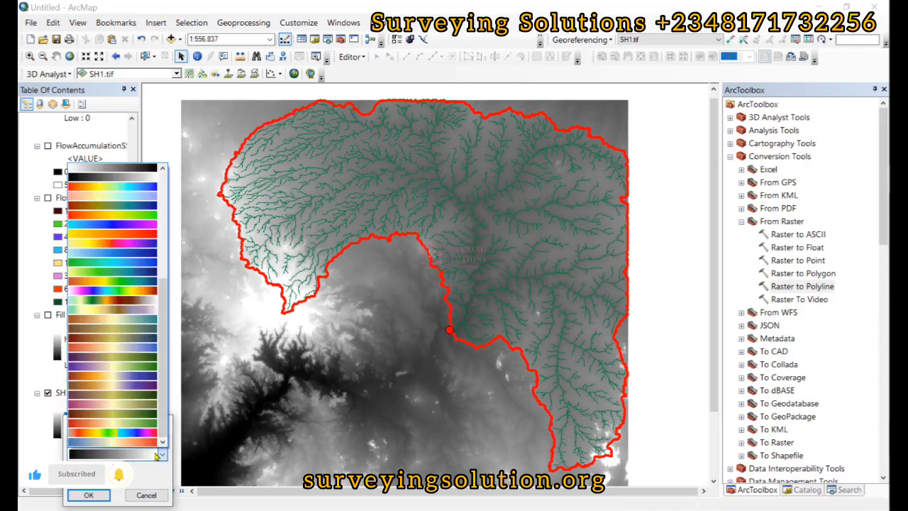
pyautogui.click(113, 291)
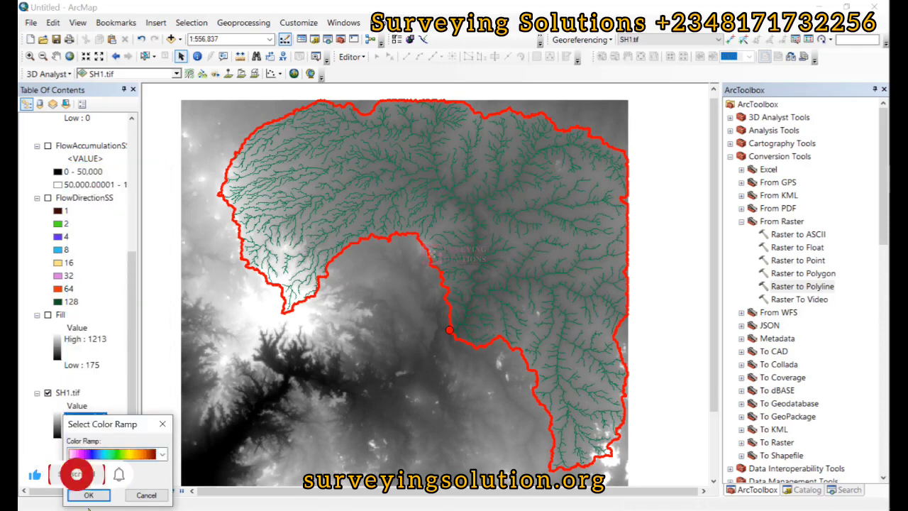
pyautogui.click(88, 496)
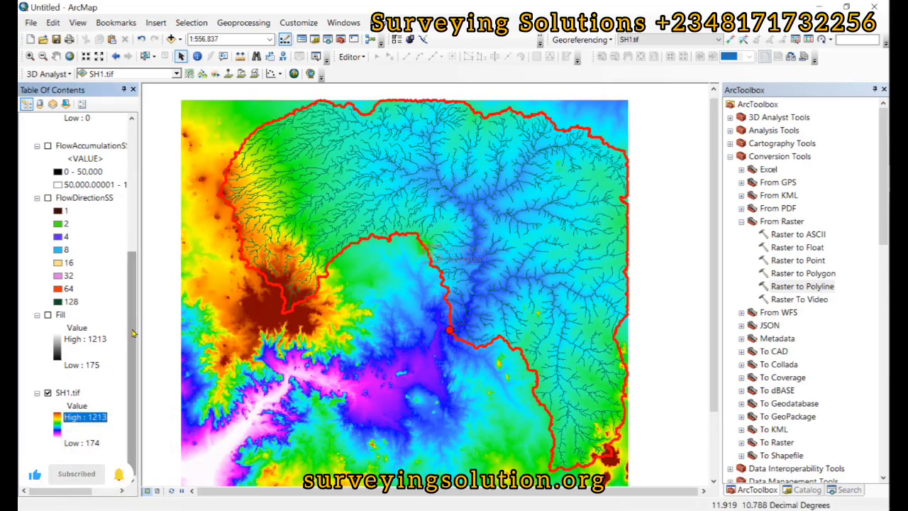
pyautogui.moveTo(133, 333); pyautogui.dragTo(140, 122)
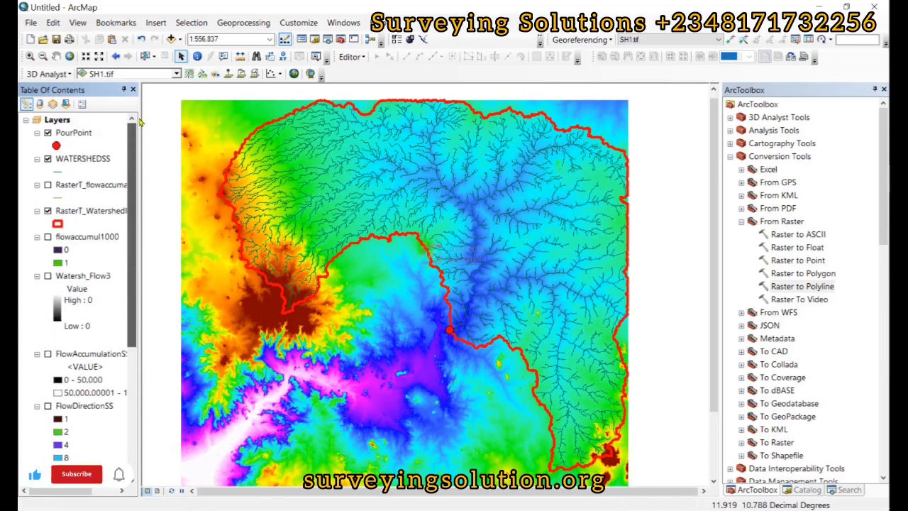
# Change the WATERSHEDSS line symbol to blue with a width of 2
pyautogui.click(56, 173)
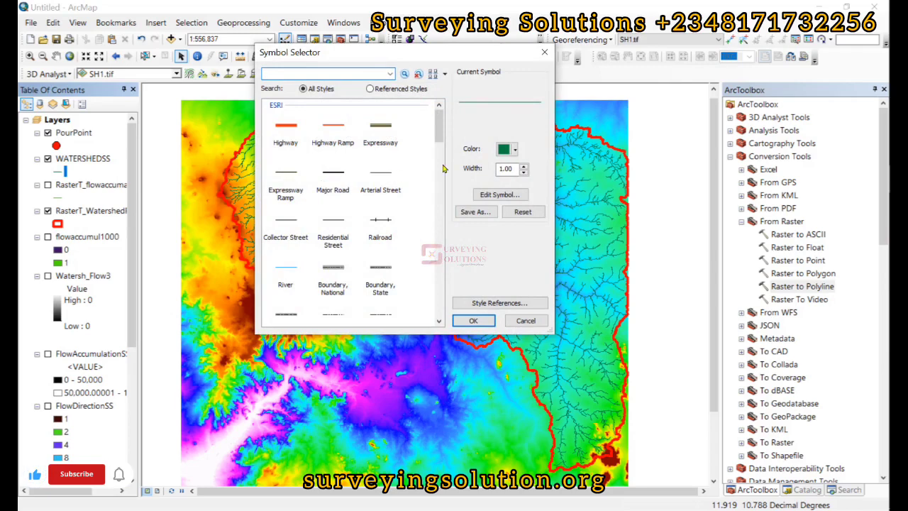
pyautogui.click(515, 150)
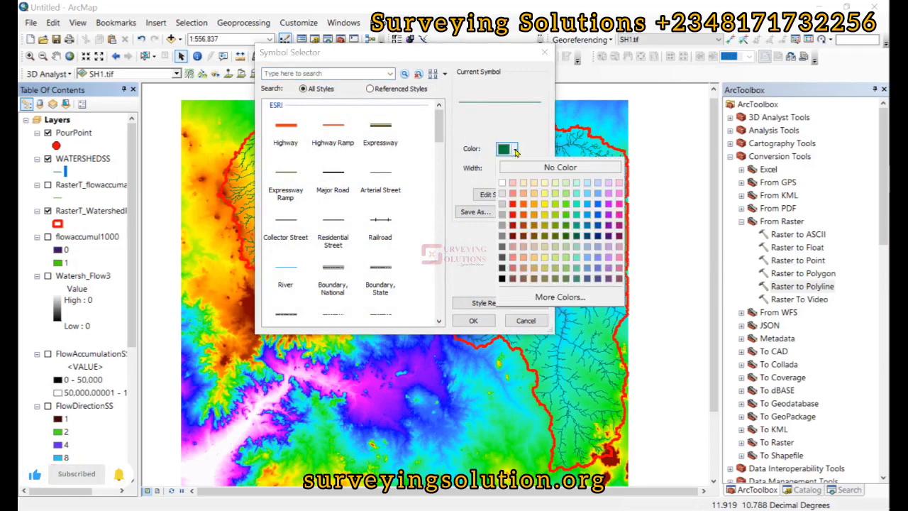
pyautogui.click(599, 205)
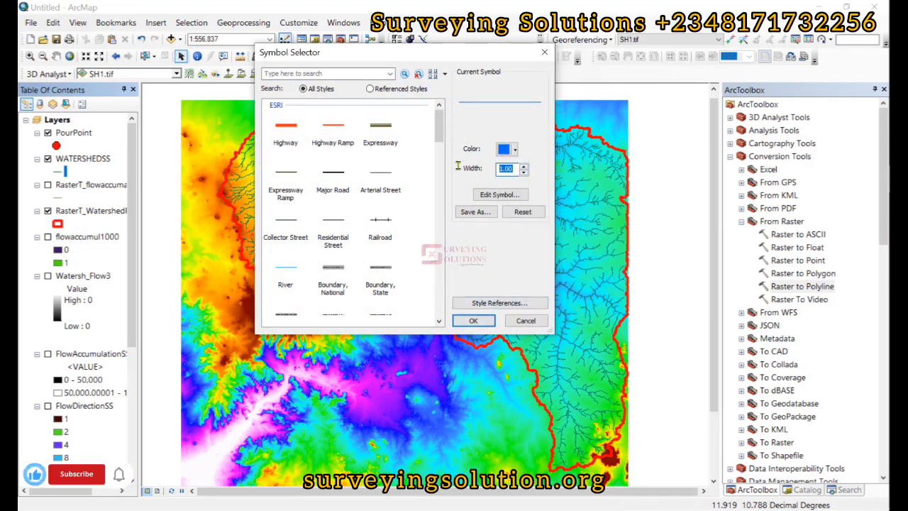
pyautogui.write('2')
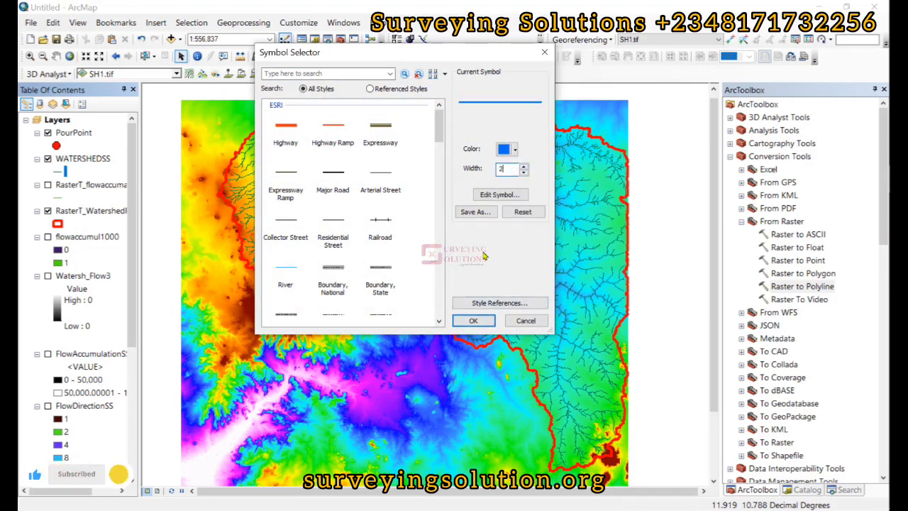
pyautogui.click(471, 320)
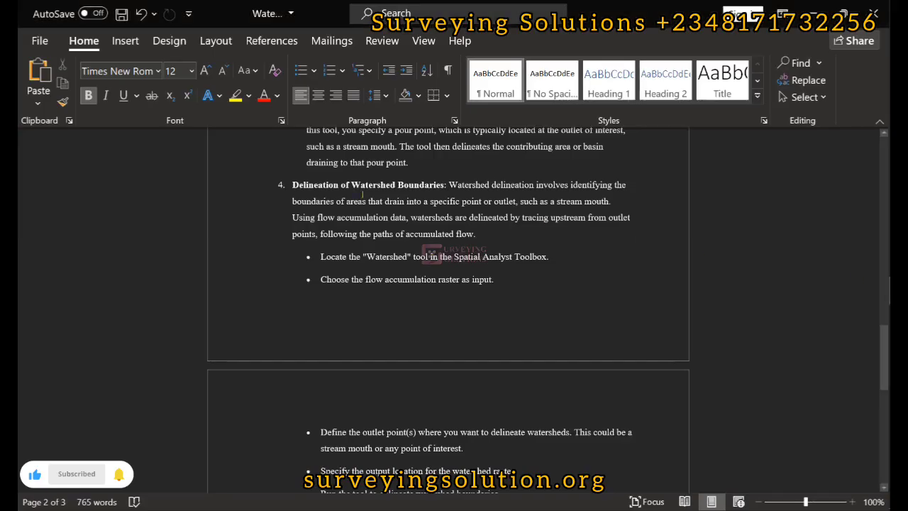
# Scroll through the watershed steps in the Word document, then switch back to the finished ArcMap map
pyautogui.scroll(8, 416, 233)
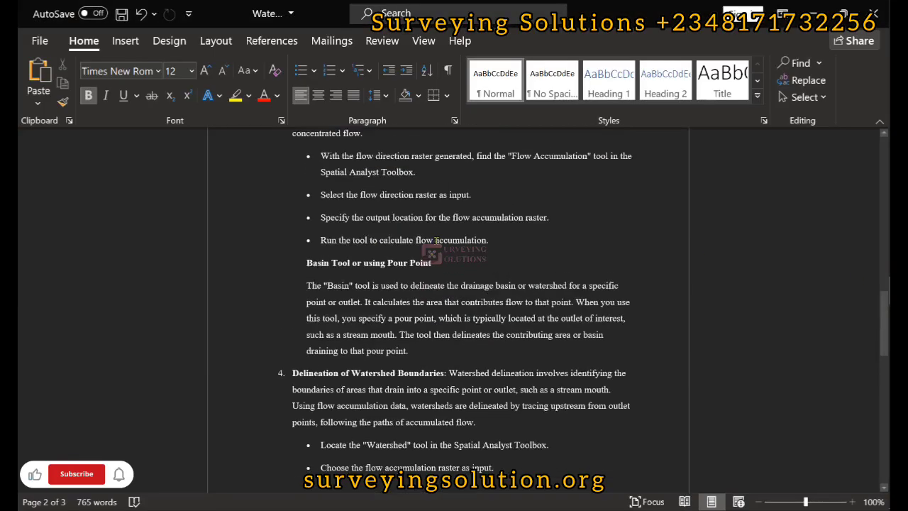
pyautogui.scroll(15, 416, 233)
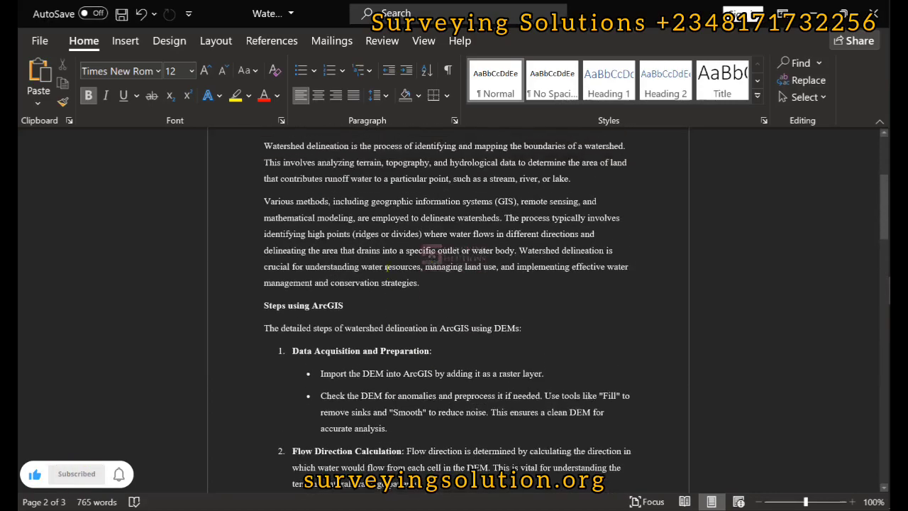
pyautogui.scroll(-8, 294, 231)
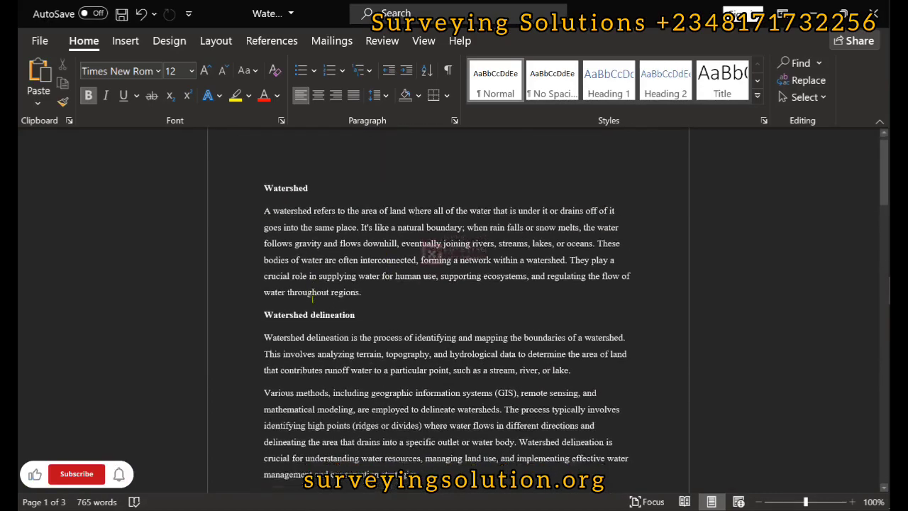
pyautogui.scroll(-13, 332, 295)
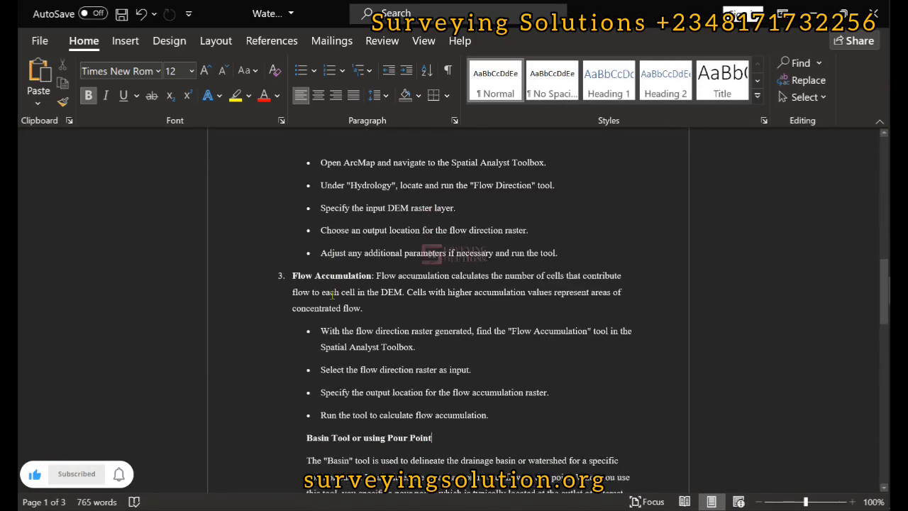
pyautogui.scroll(4, 331, 294)
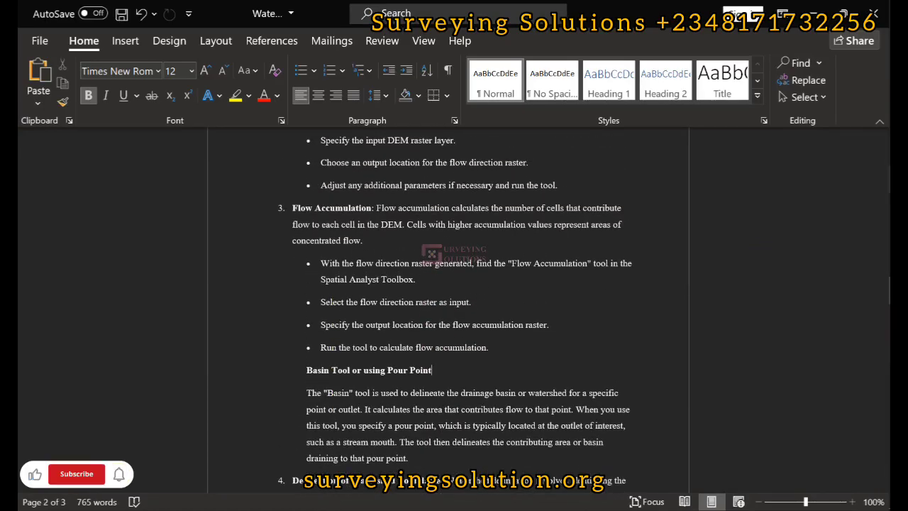
pyautogui.hotkey('alt', 'Tab')
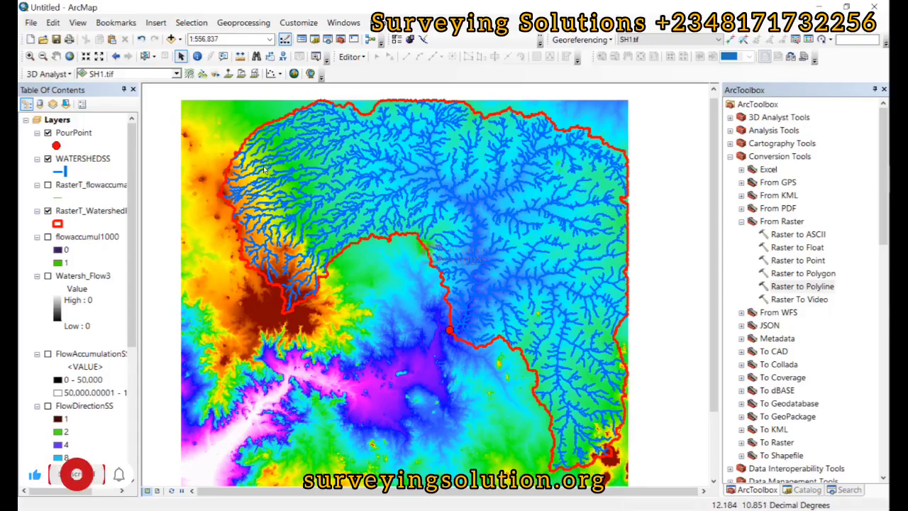